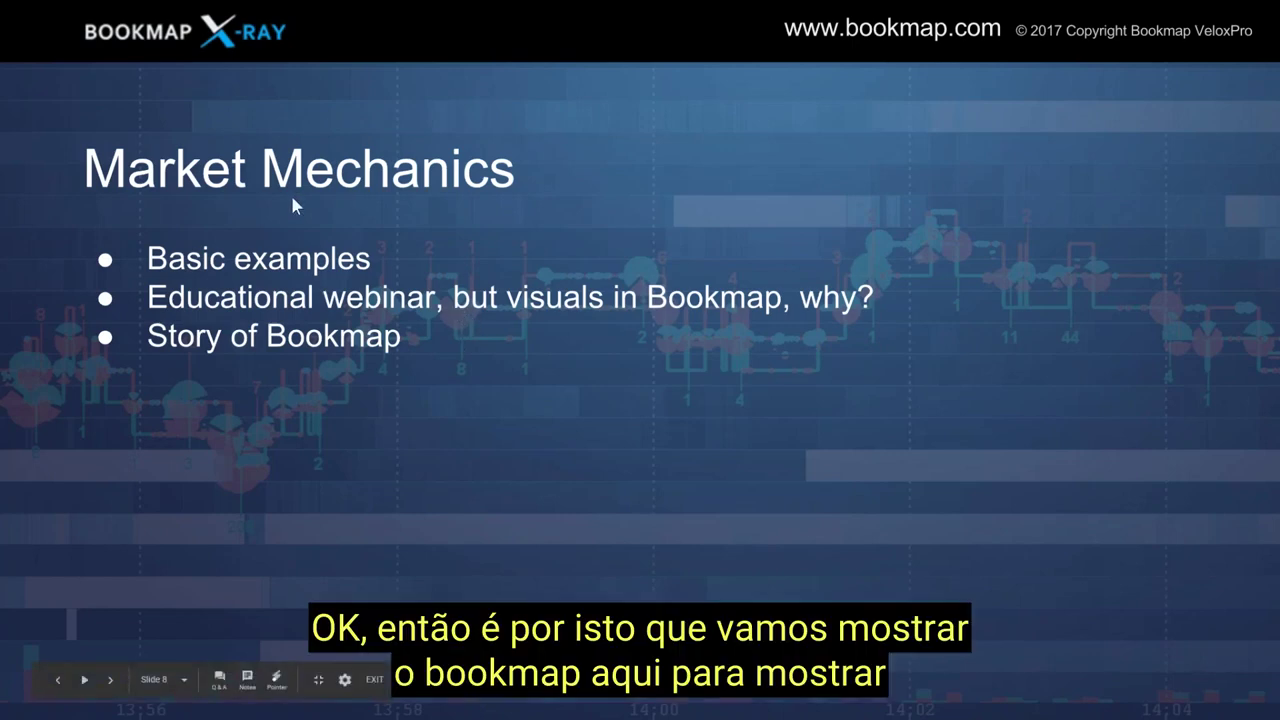
# Advance the presentation through the historical data and current data slides, then switch to the live Bookmap chart.
pyautogui.click(497, 236)
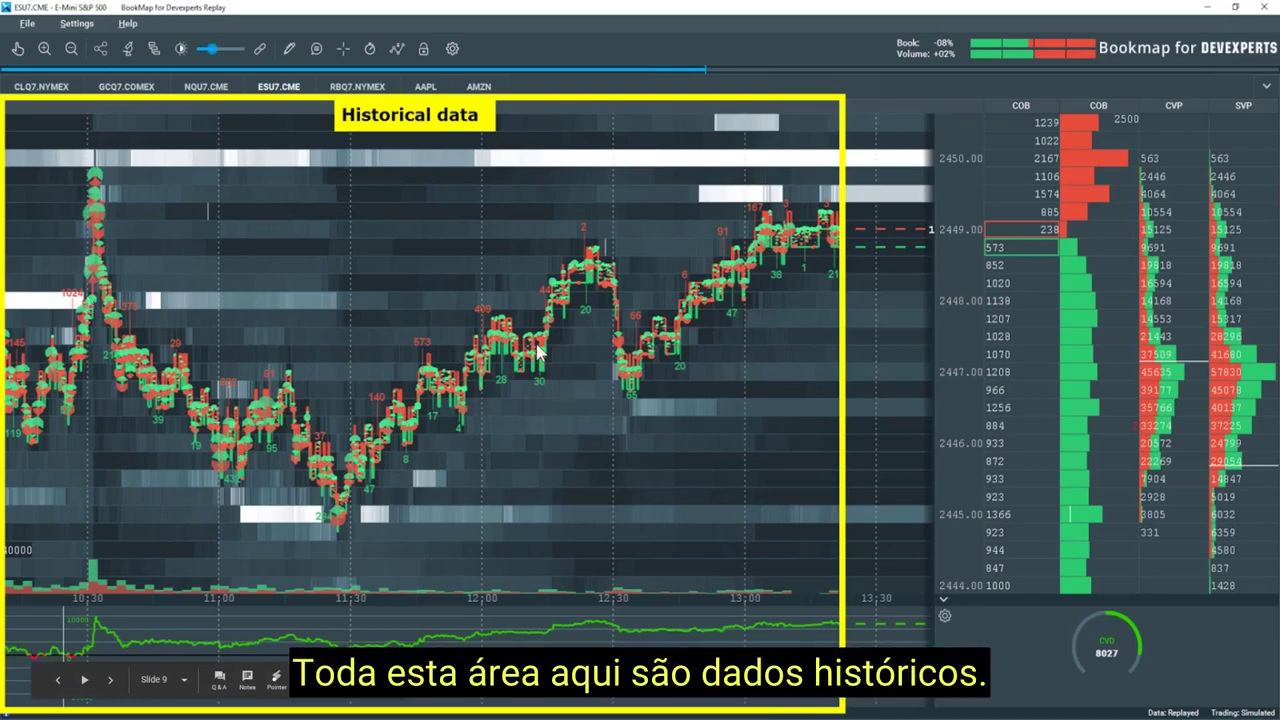
pyautogui.press('Right')
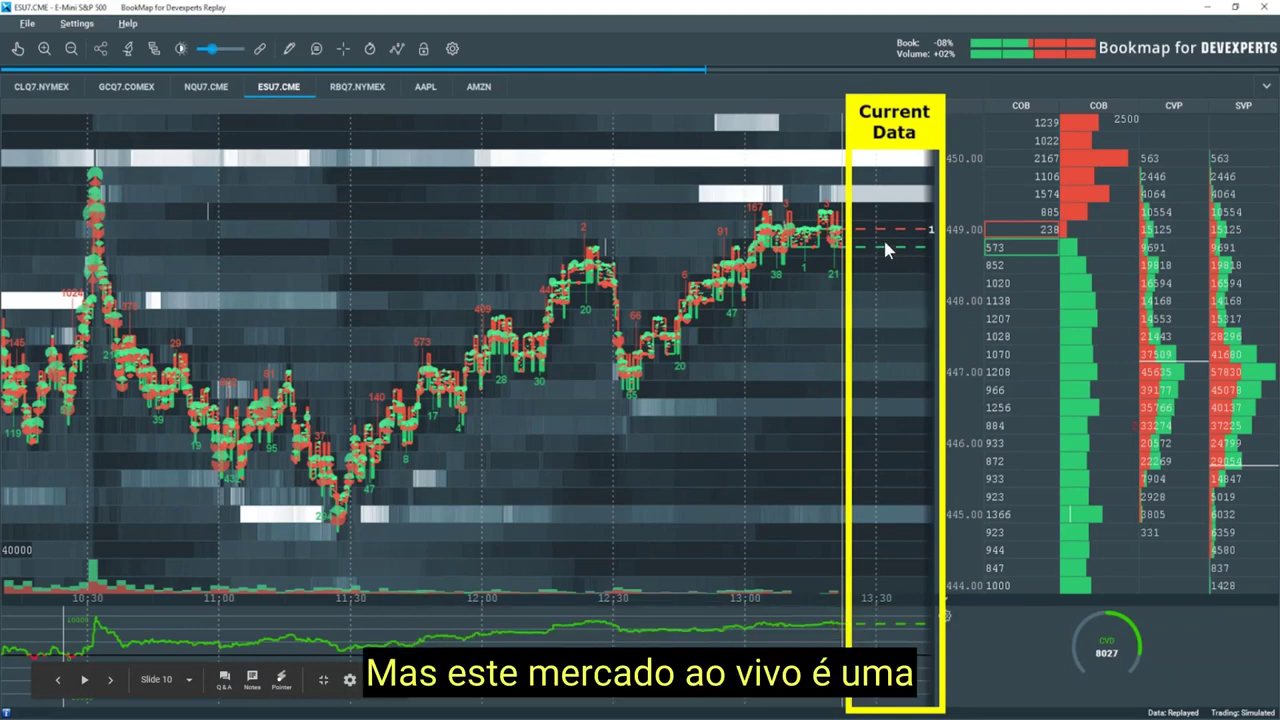
pyautogui.press('Right')
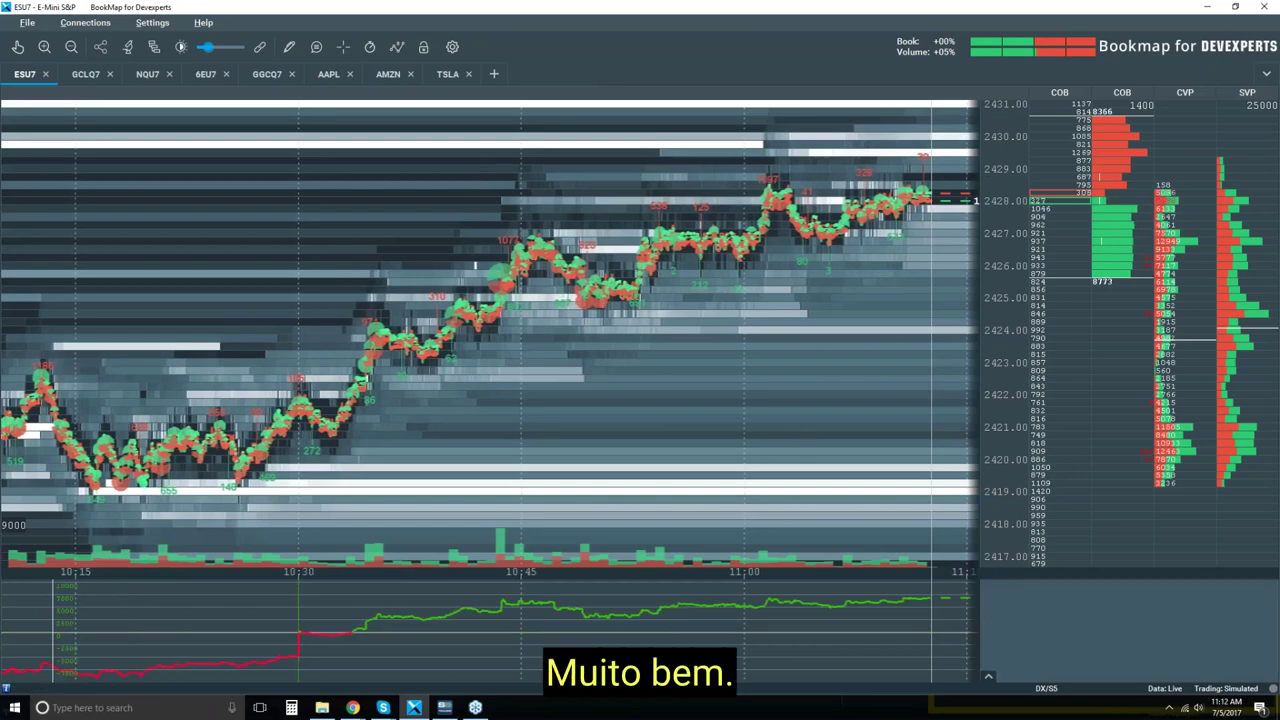
# Collapse the indicator pane below the ESU7 chart and turn on Candlestick Bars.
pyautogui.click(988, 578)
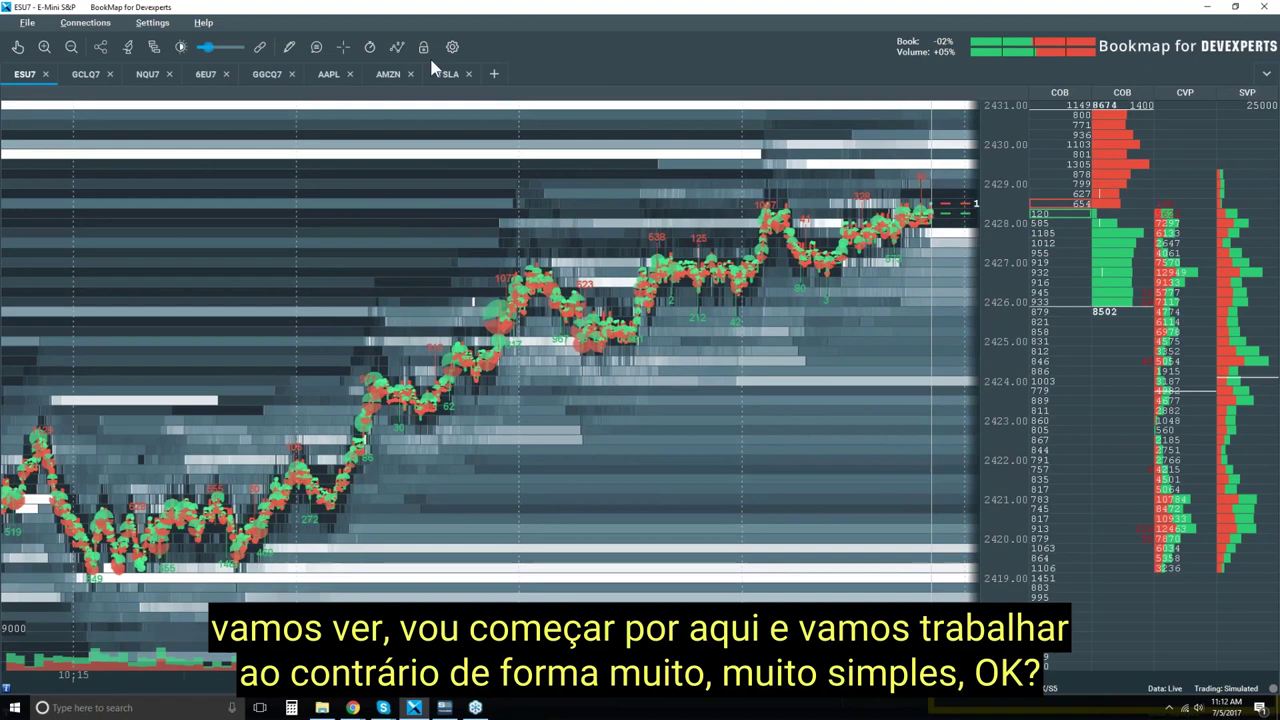
pyautogui.click(399, 48)
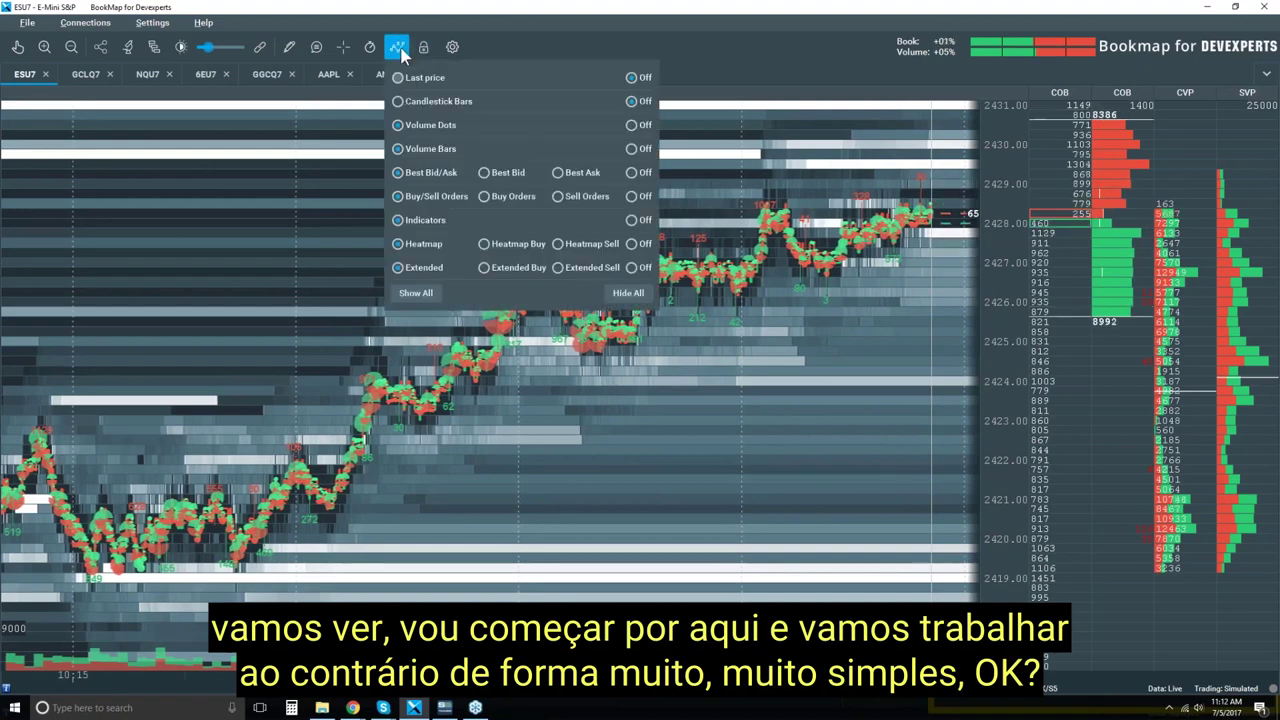
pyautogui.click(418, 104)
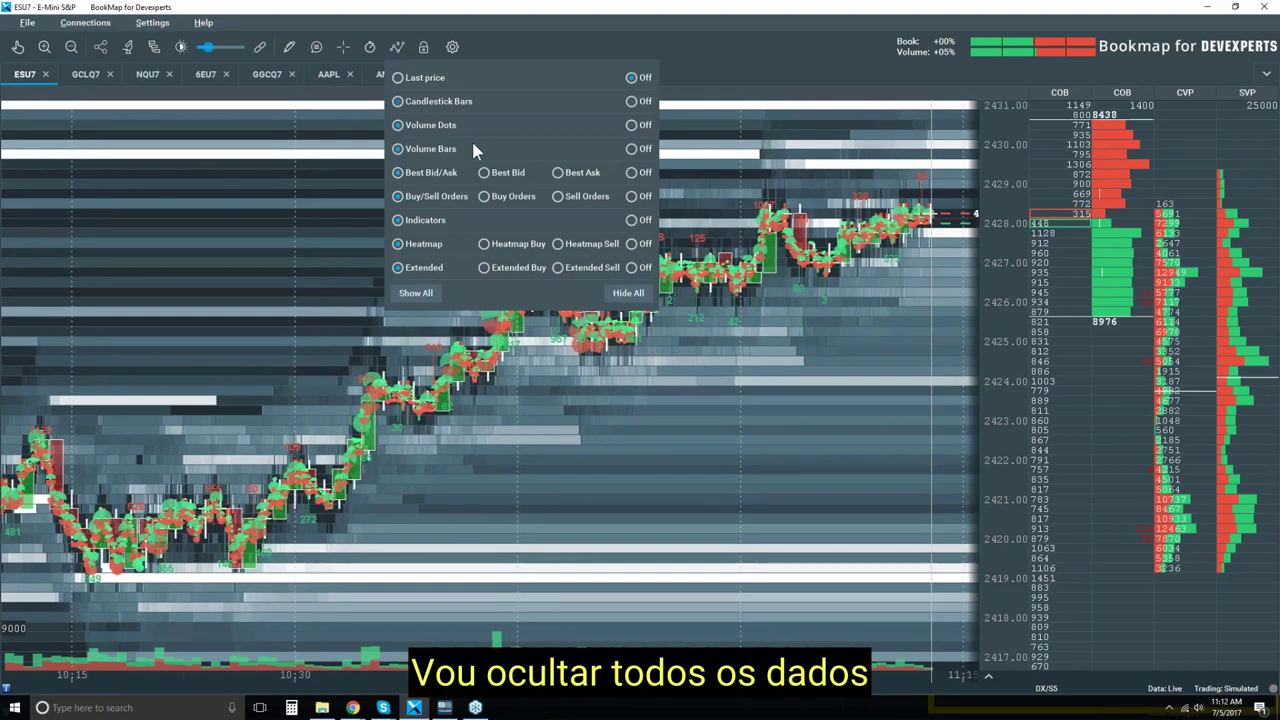
# Turn off Volume Dots, Volume Bars, Best Bid/Ask, Heatmap, Extended and Indicators on the ESU7 chart.
pyautogui.click(633, 125)
pyautogui.click(633, 148)
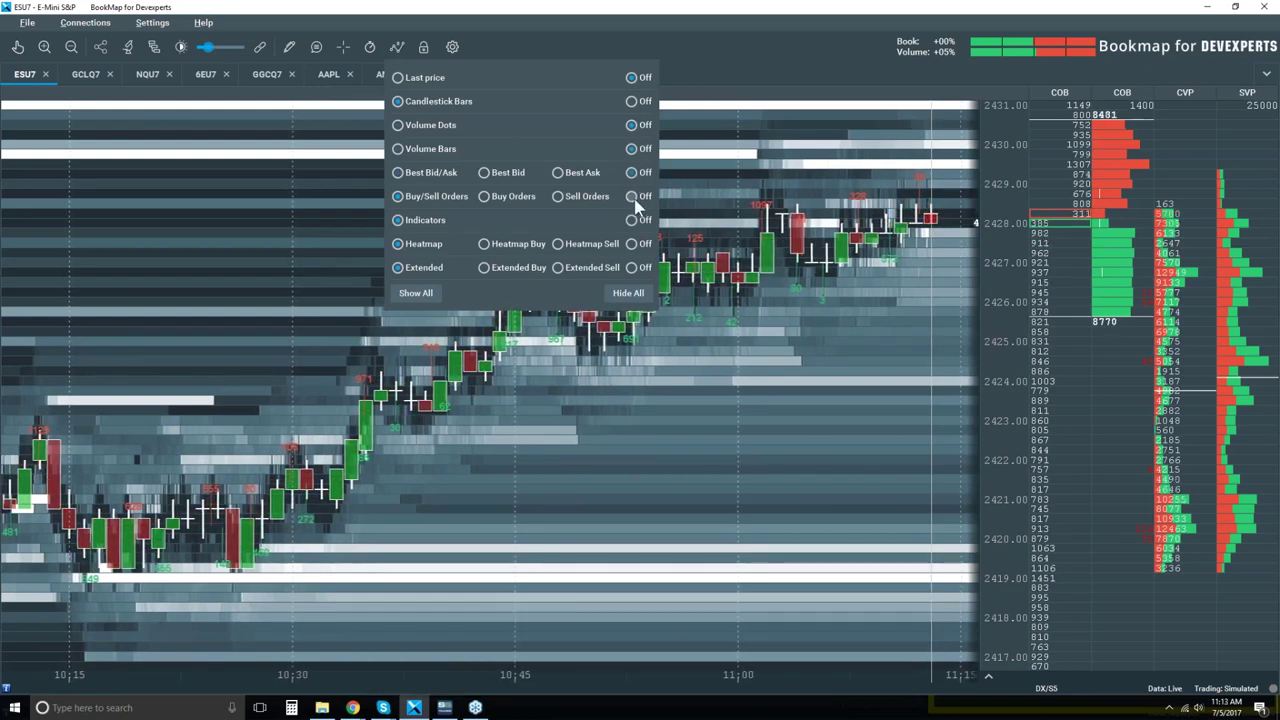
pyautogui.click(633, 268)
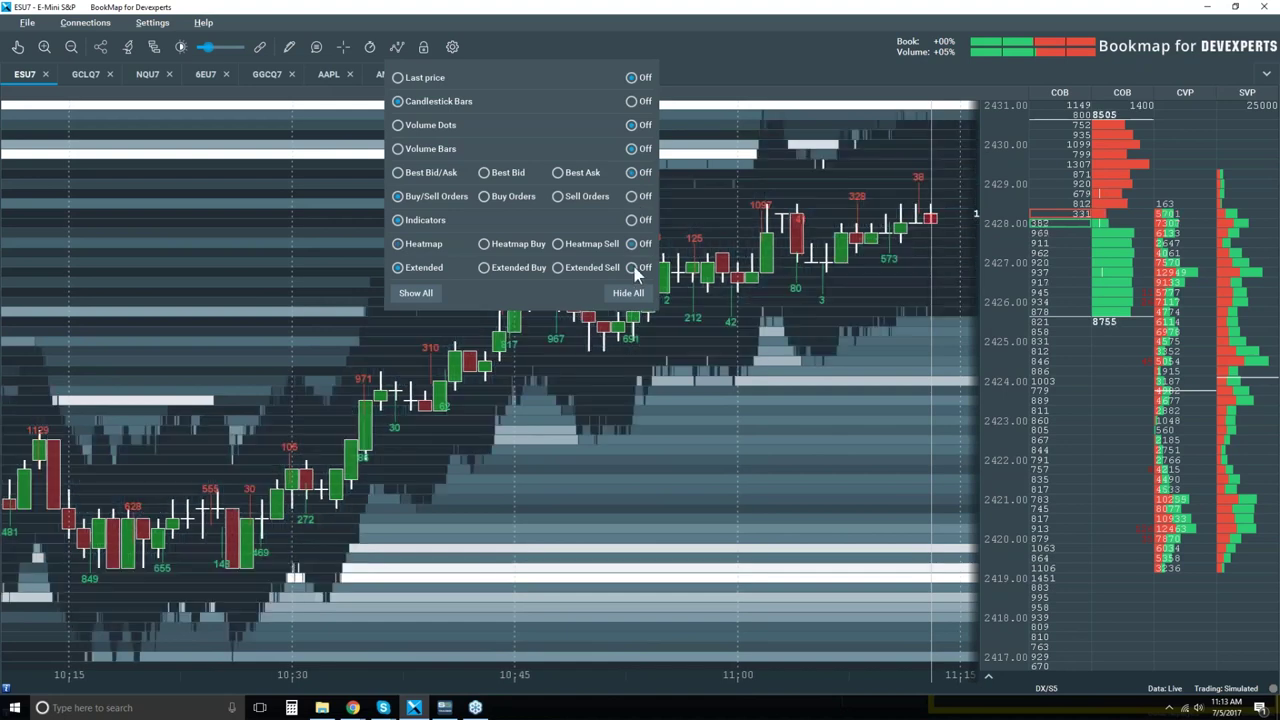
pyautogui.click(633, 243)
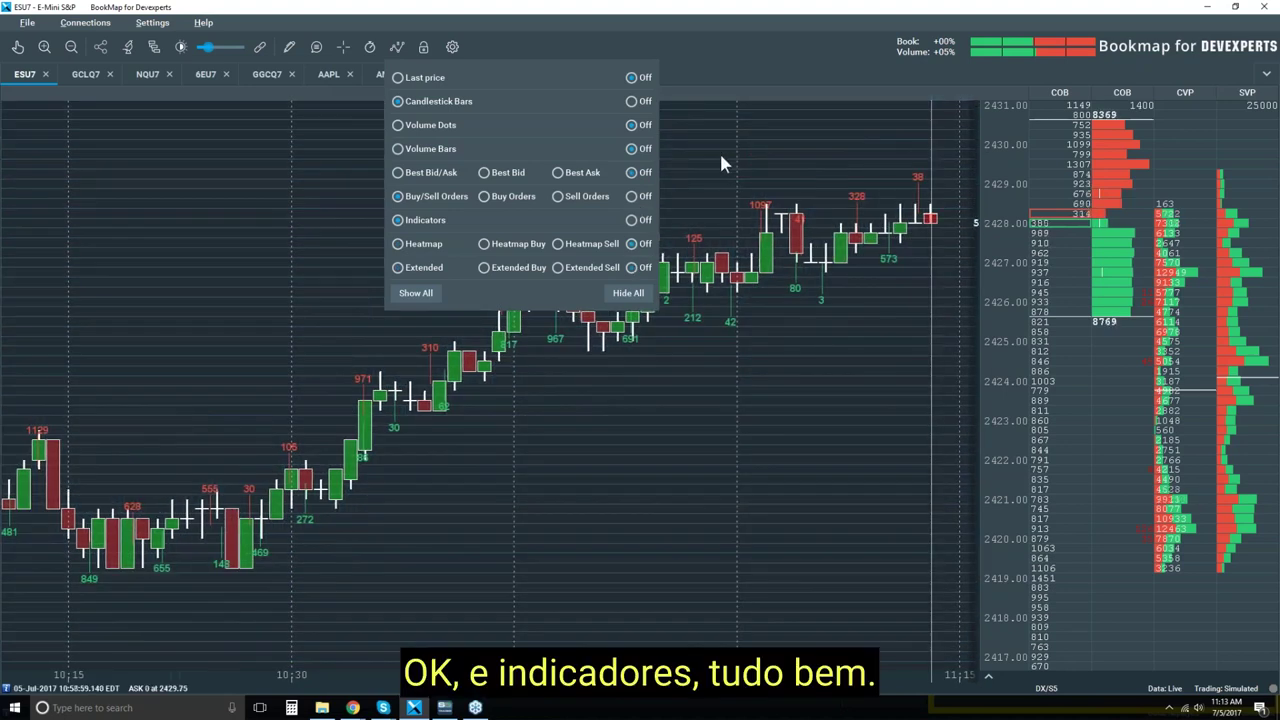
pyautogui.click(631, 221)
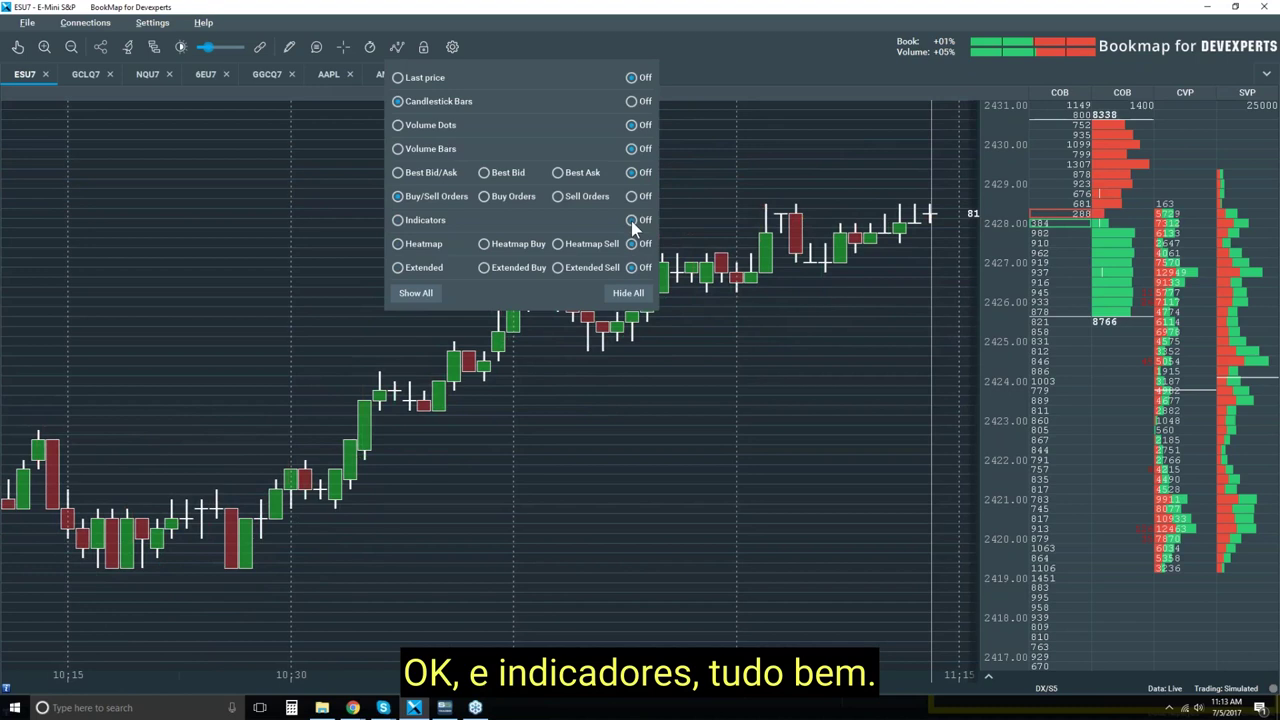
pyautogui.click(709, 158)
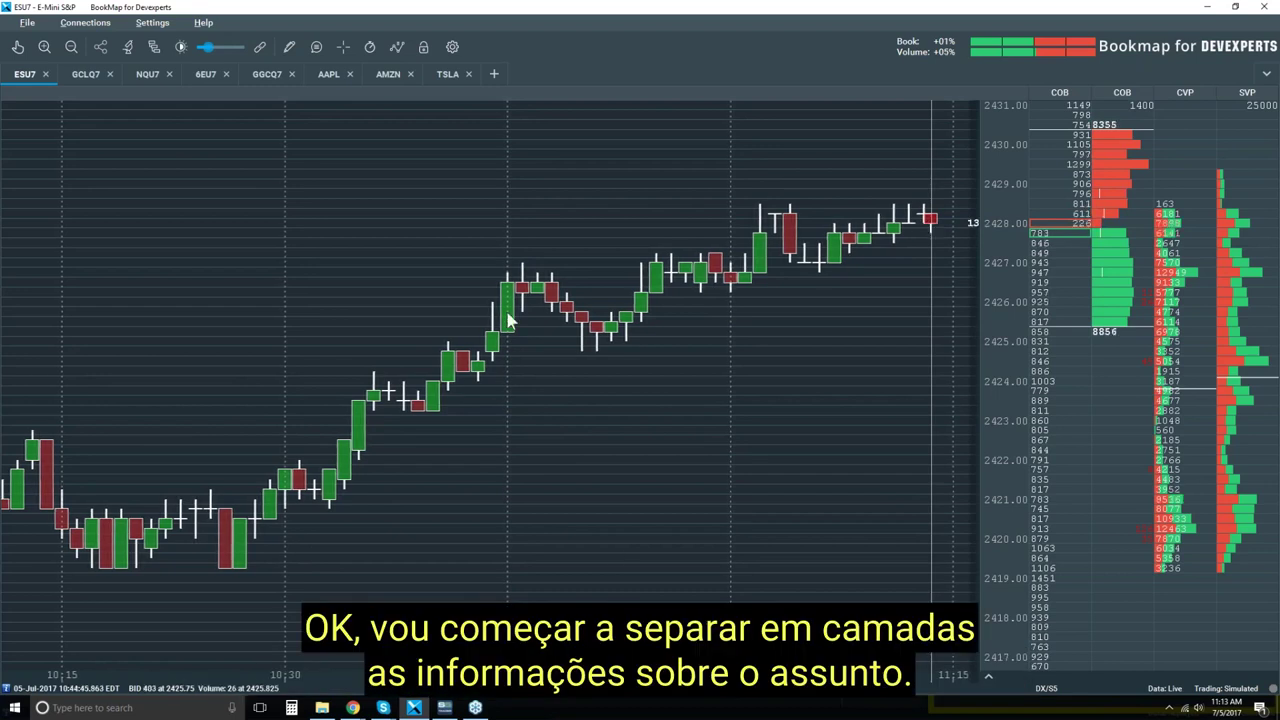
# Add the combined Best Bid/Ask history to the ESU7 candlestick chart.
pyautogui.click(396, 47)
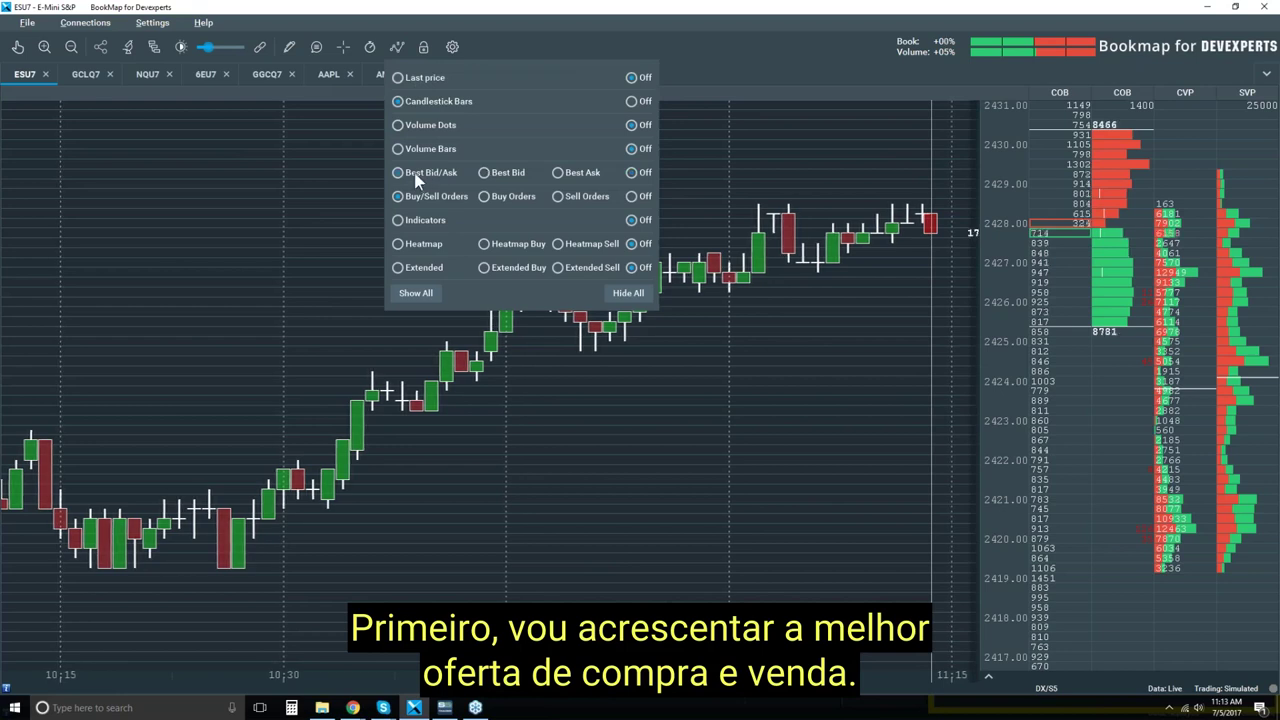
pyautogui.click(416, 175)
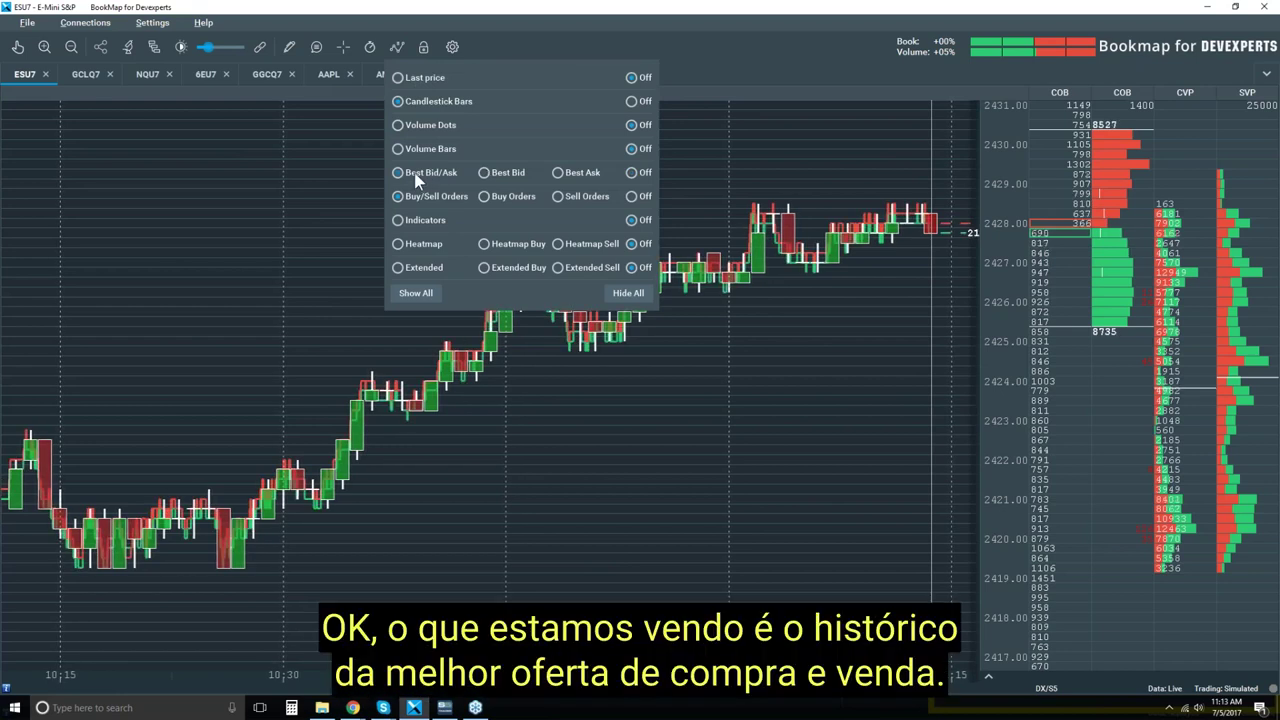
pyautogui.click(585, 380)
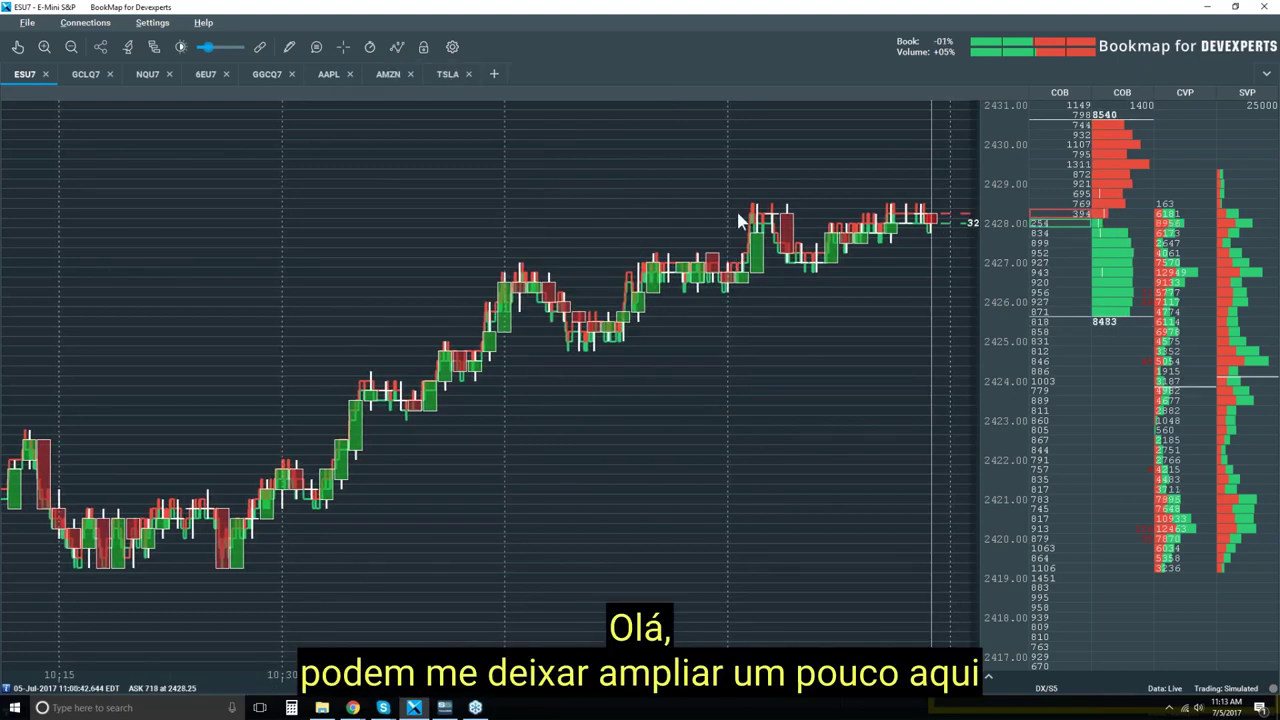
pyautogui.scroll(5, 737, 210)
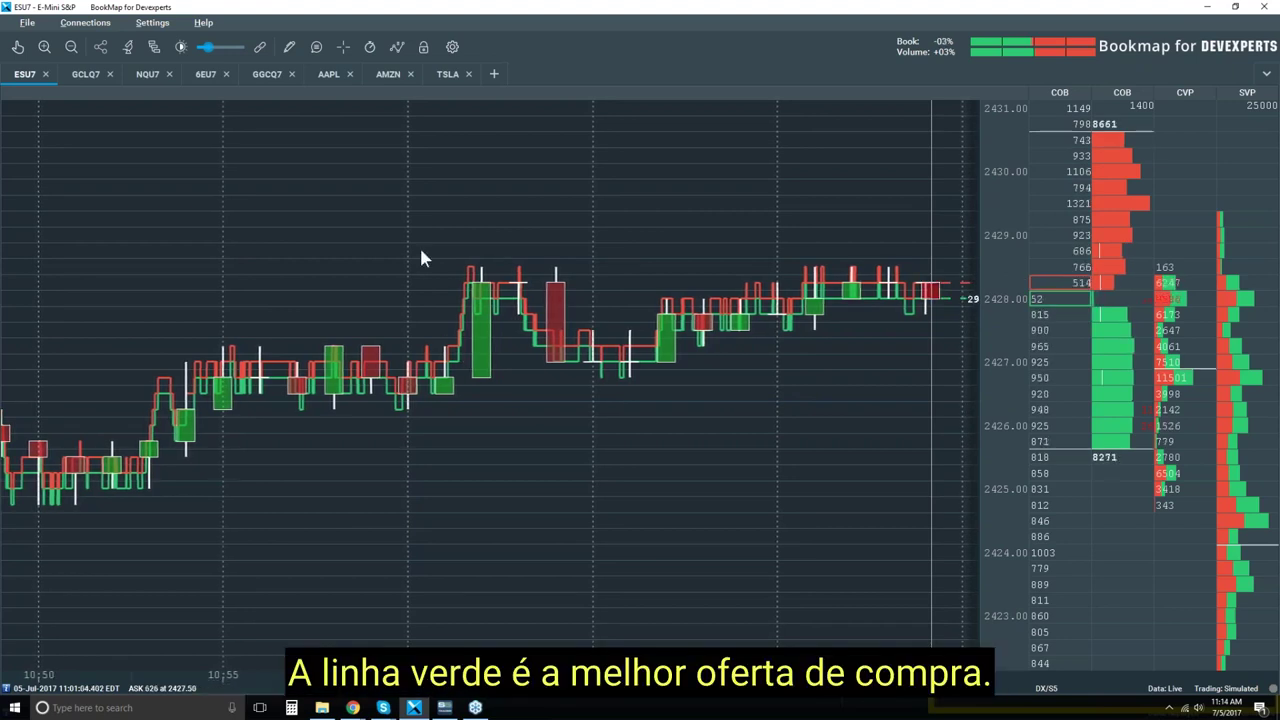
# Turn on Volume Dots over the candlesticks and bid/ask lines of the ESU7 chart.
pyautogui.click(397, 47)
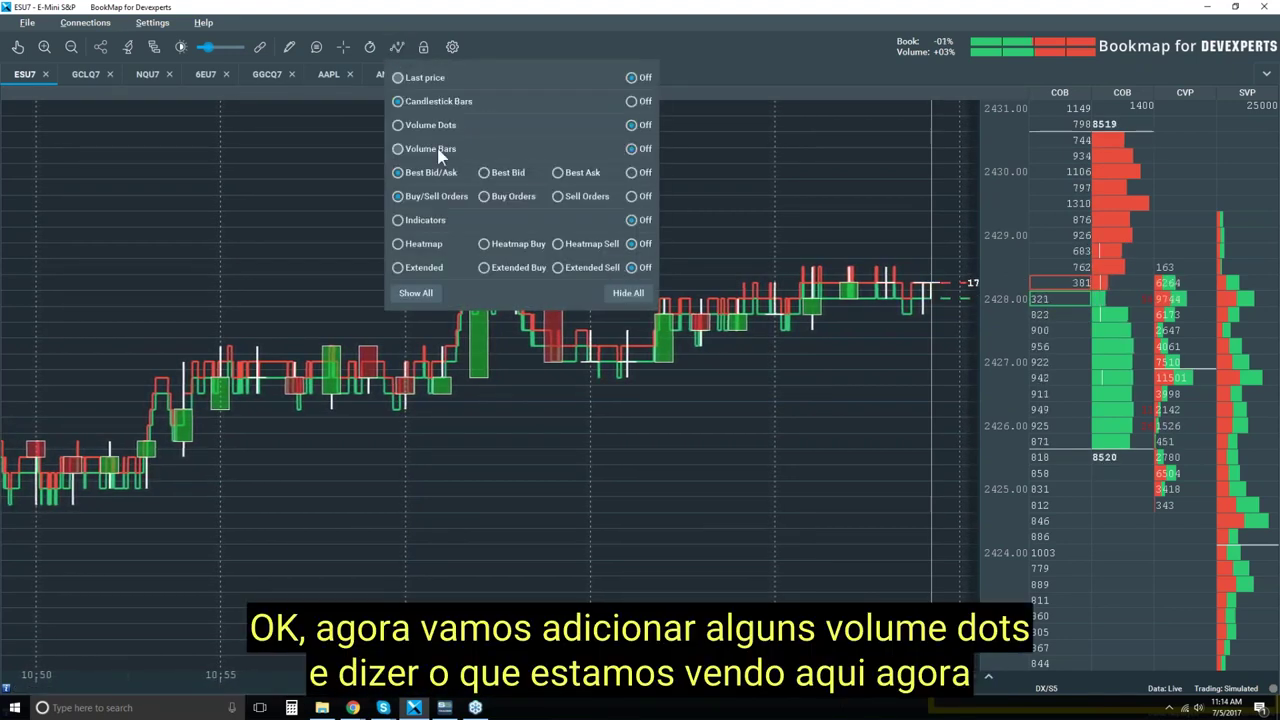
pyautogui.click(403, 125)
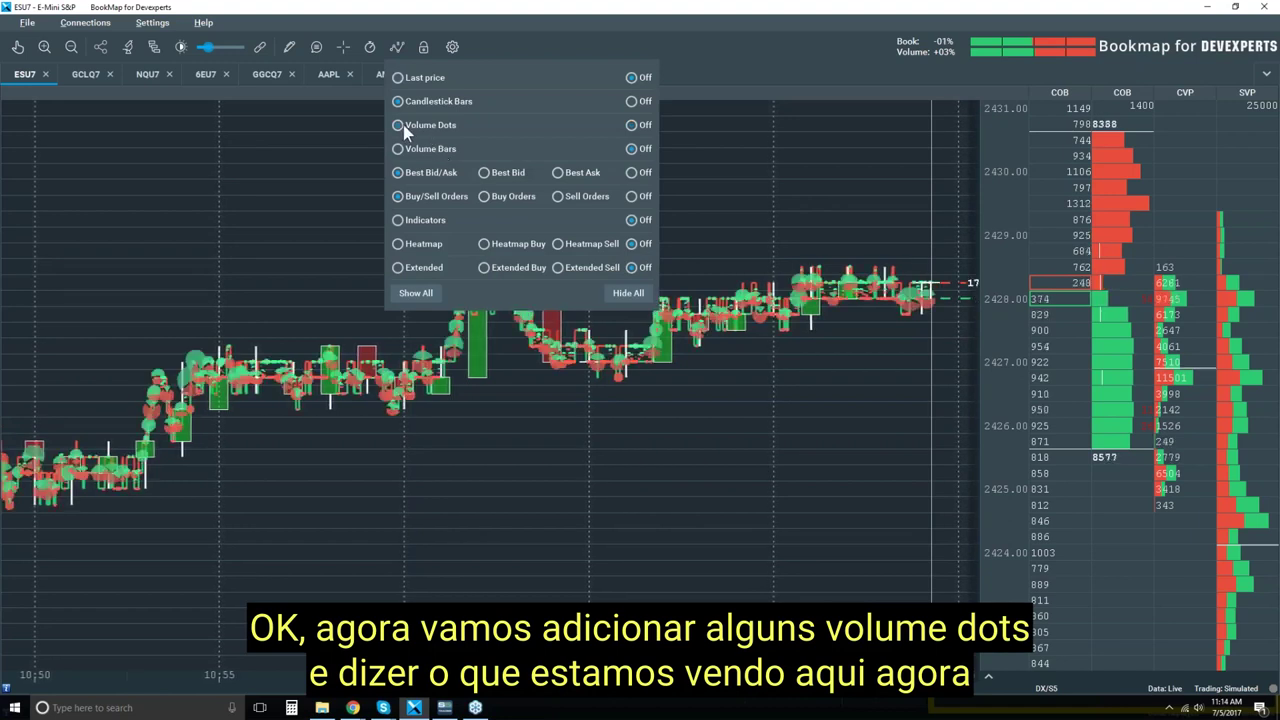
pyautogui.click(743, 217)
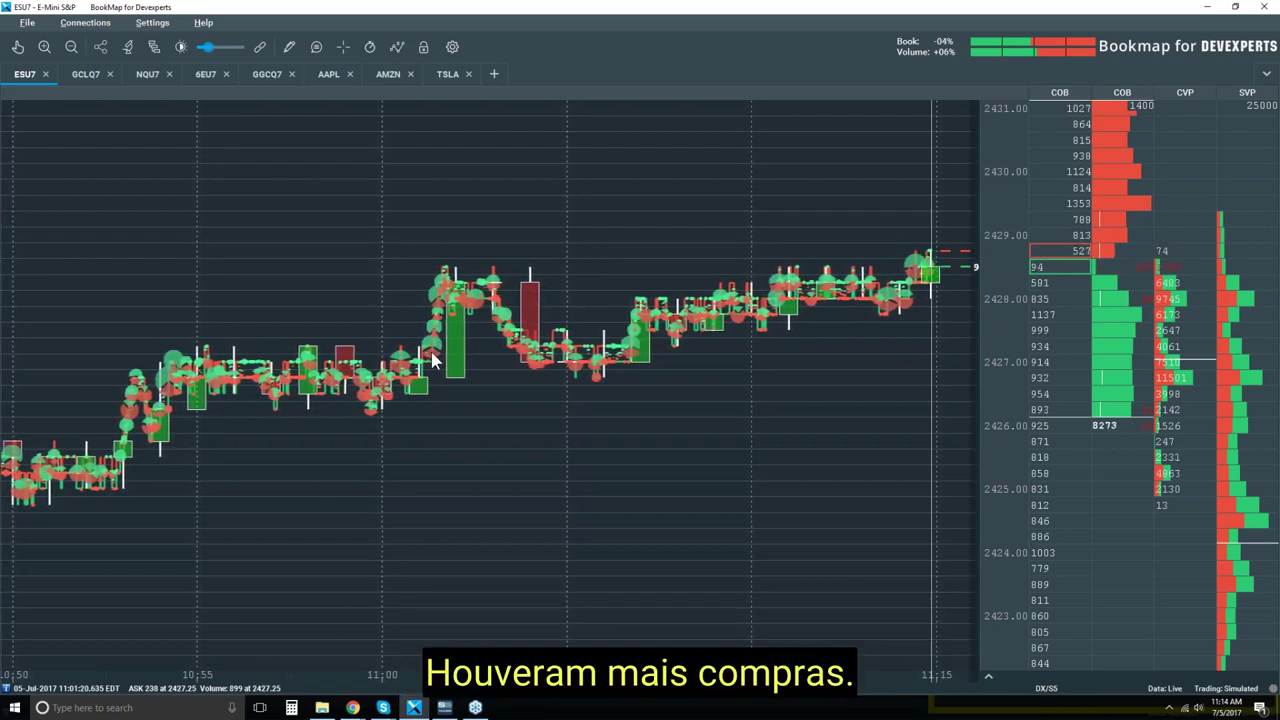
# Examine the individual trades inside the large volume dot around 11:01:32, down to the microsecond level.
pyautogui.click(18, 48)
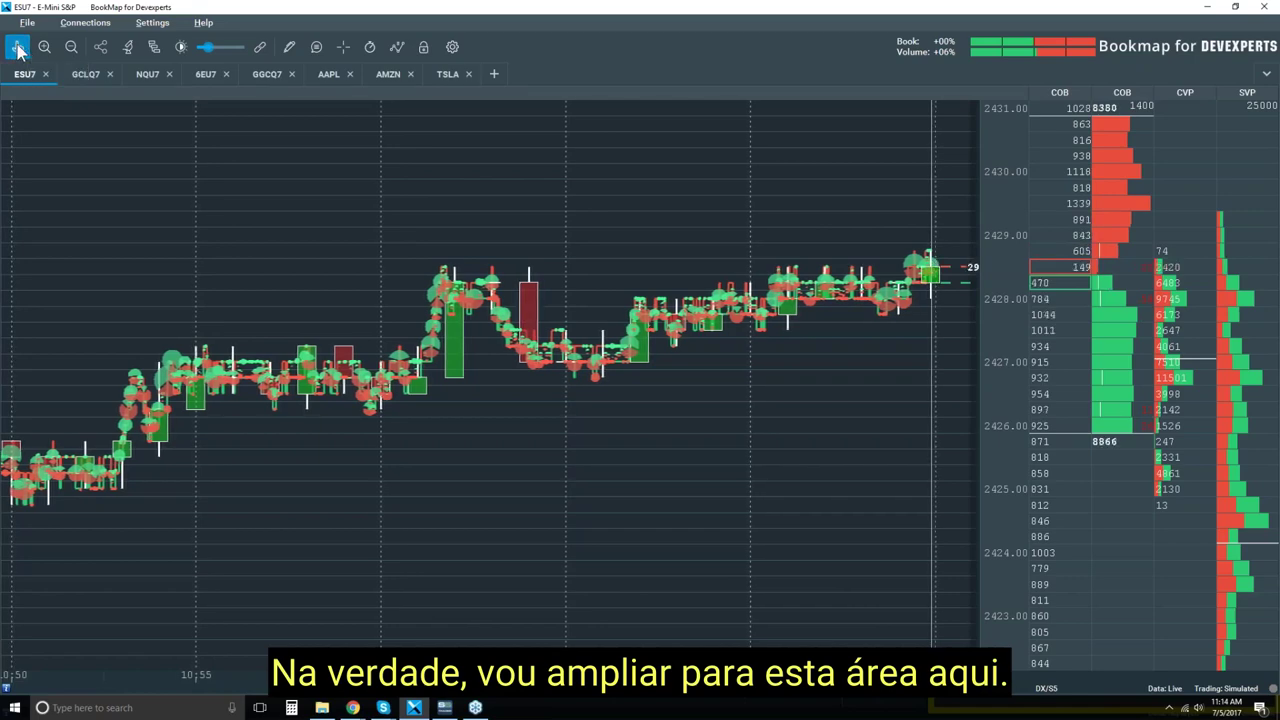
pyautogui.scroll(5, 435, 342)
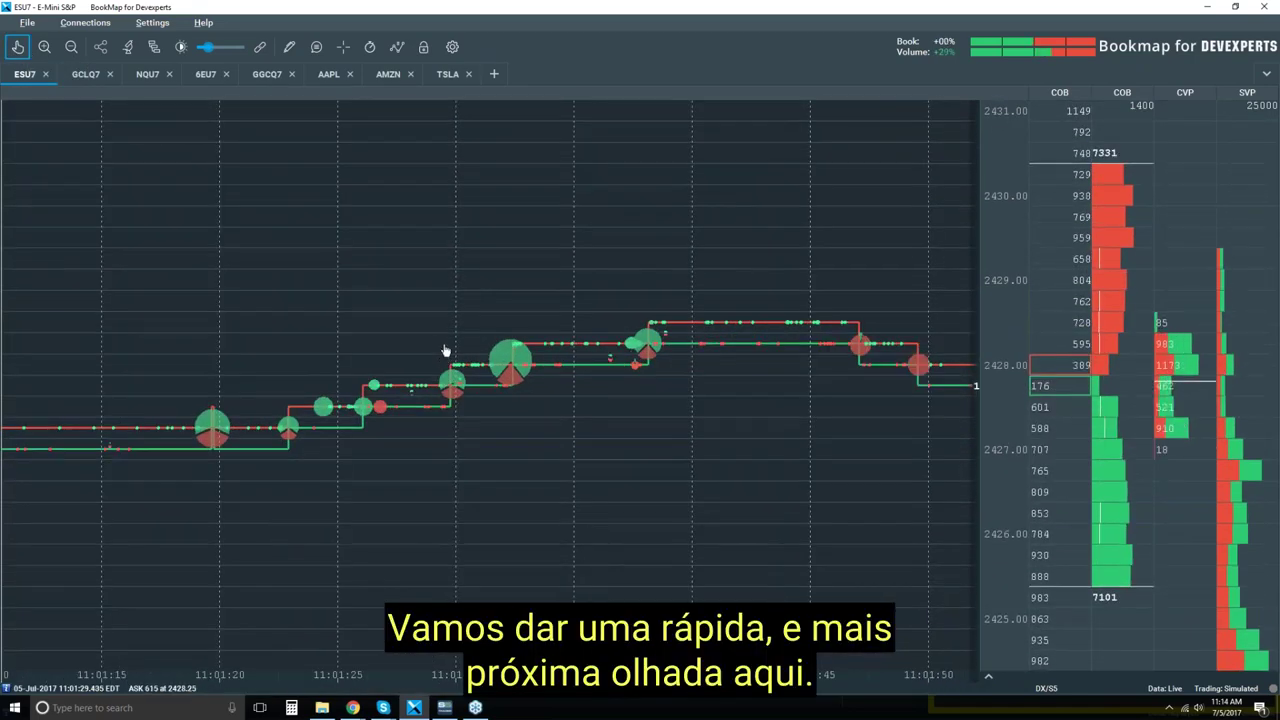
pyautogui.scroll(3, 515, 365)
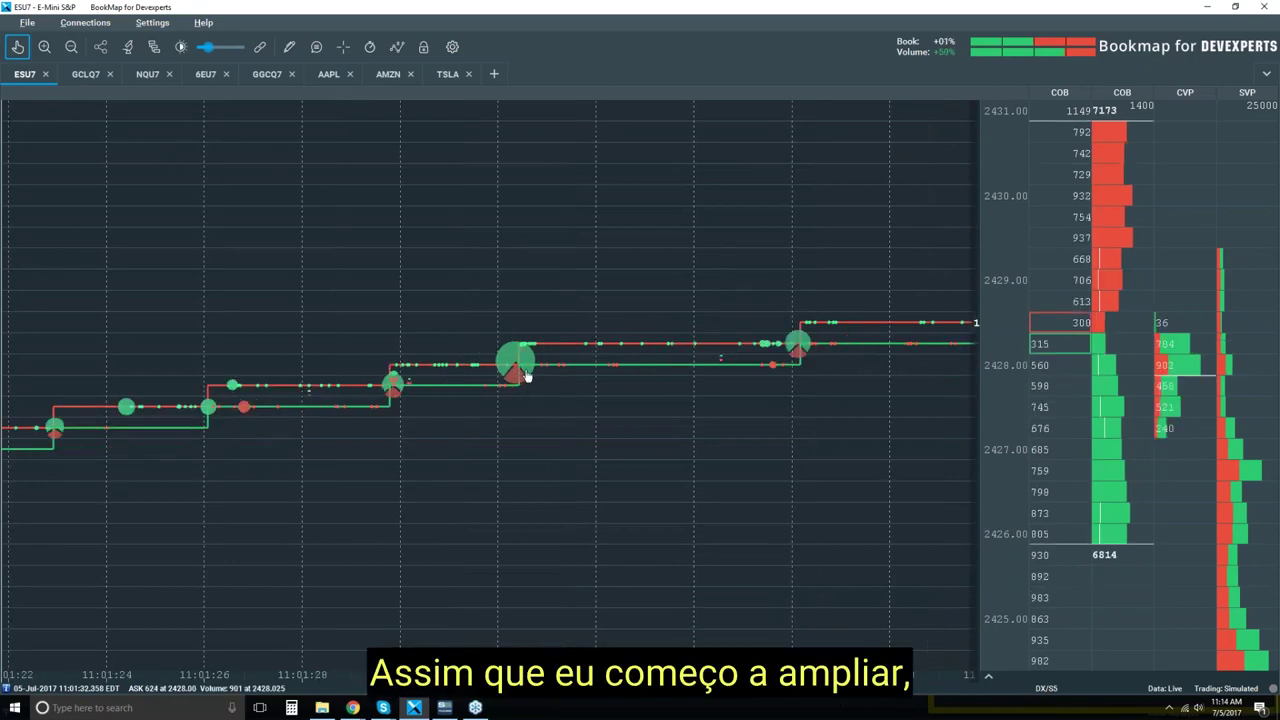
pyautogui.scroll(3, 514, 365)
pyautogui.scroll(2, 501, 385)
pyautogui.scroll(4, 372, 388)
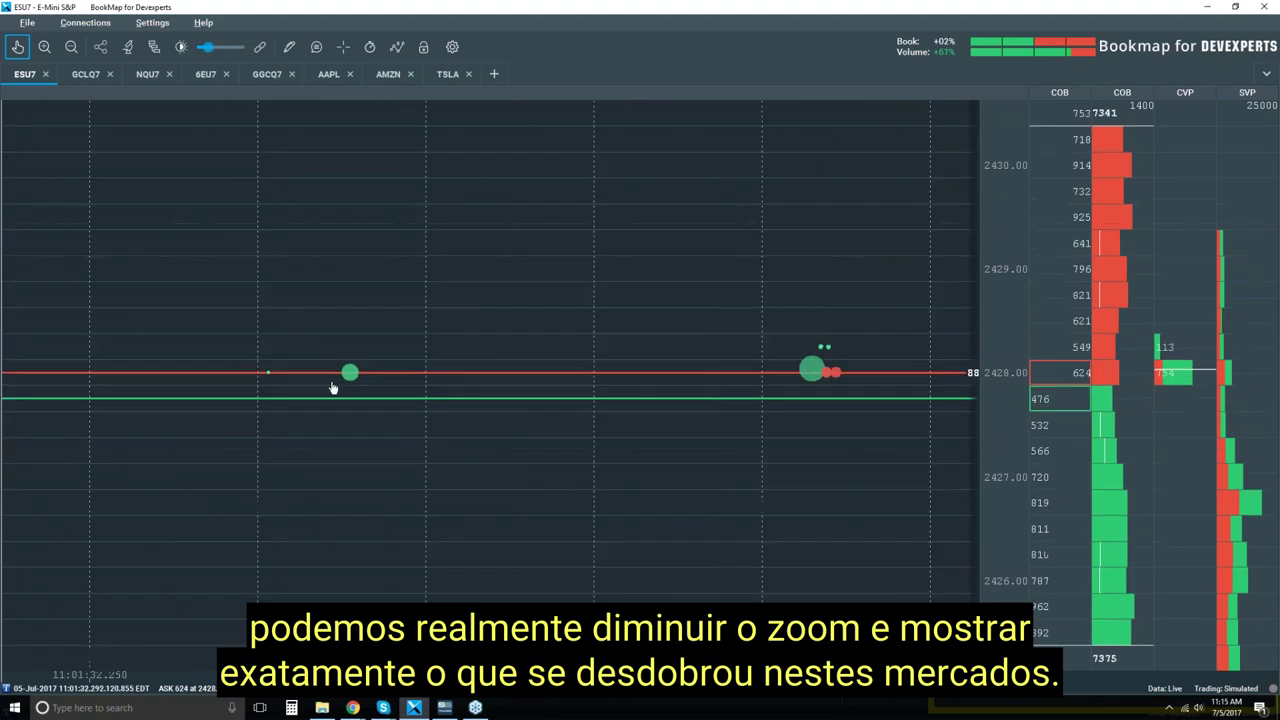
pyautogui.scroll(5, 368, 376)
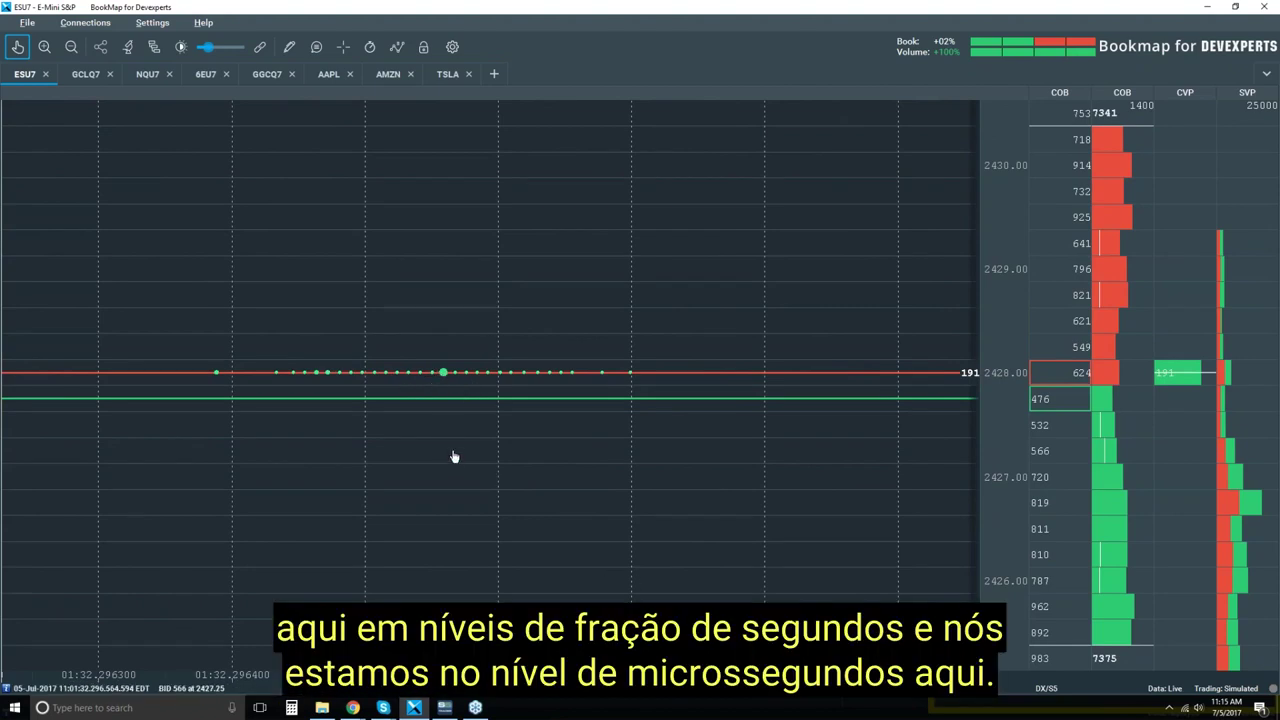
# Examine how the trades around 11:01:32 aggregate into larger volume dots over progressively wider time ranges.
pyautogui.scroll(-5, 519, 396)
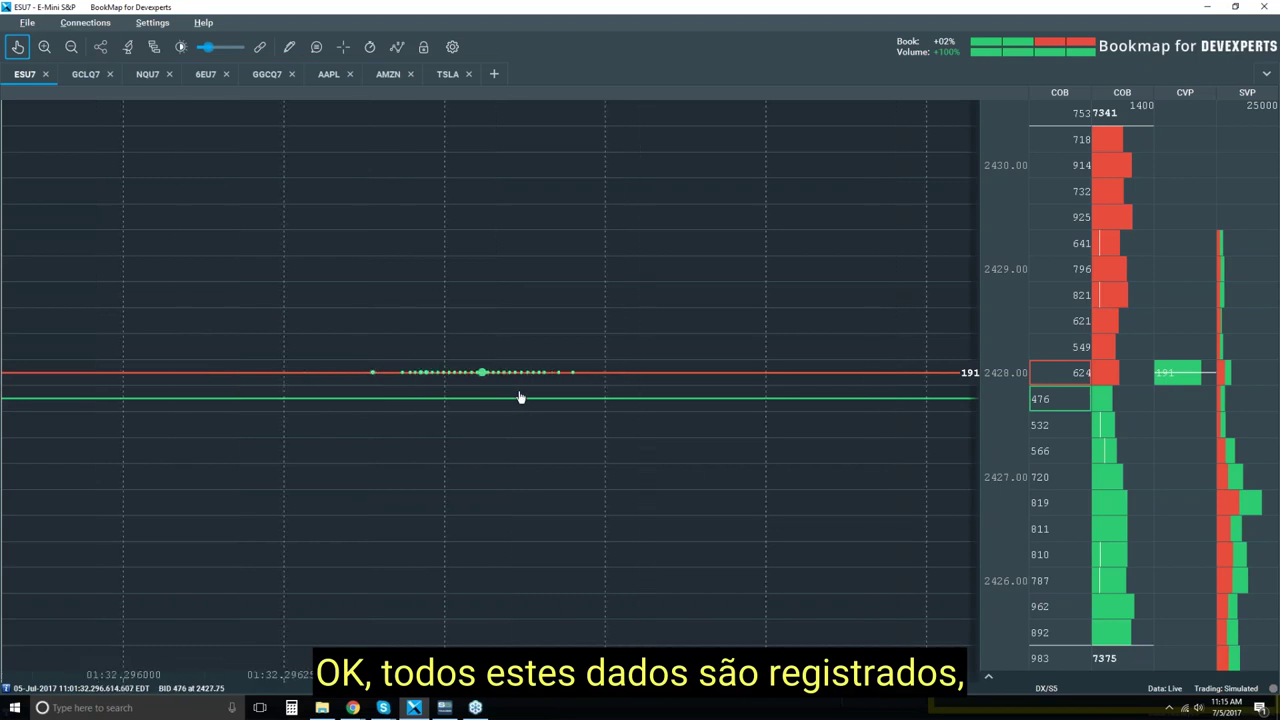
pyautogui.scroll(-3, 519, 397)
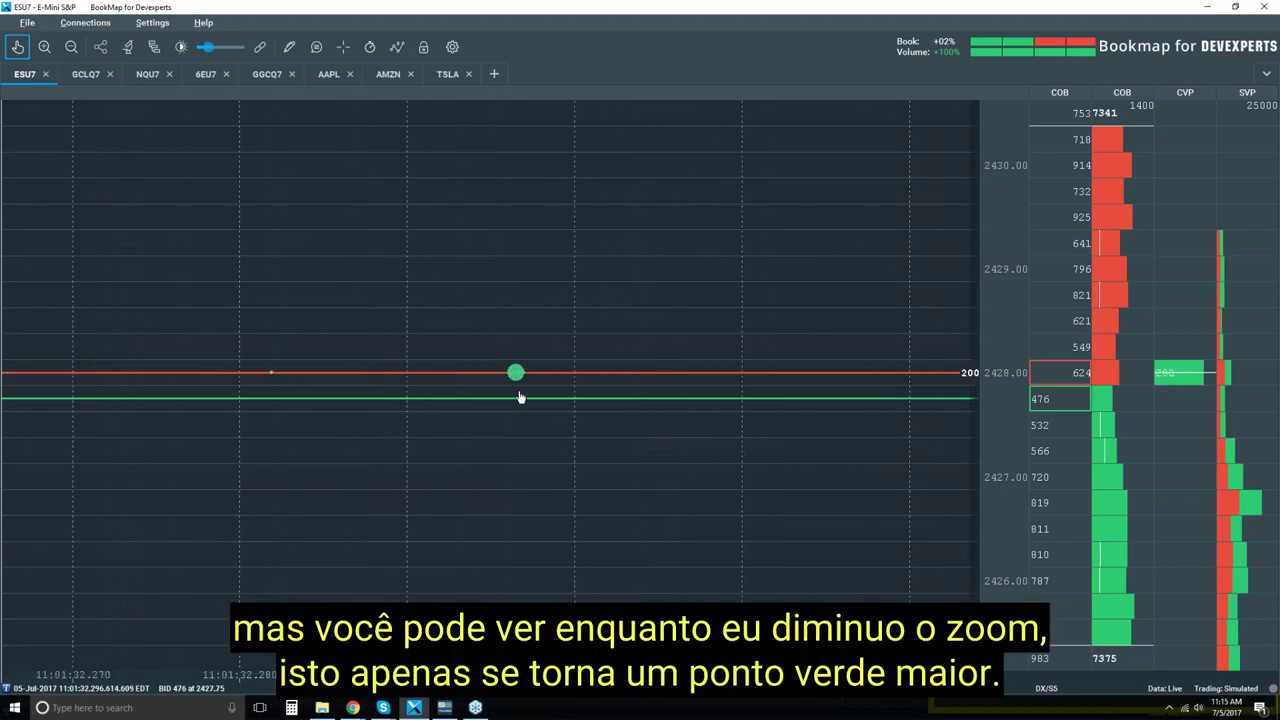
pyautogui.scroll(-4, 514, 384)
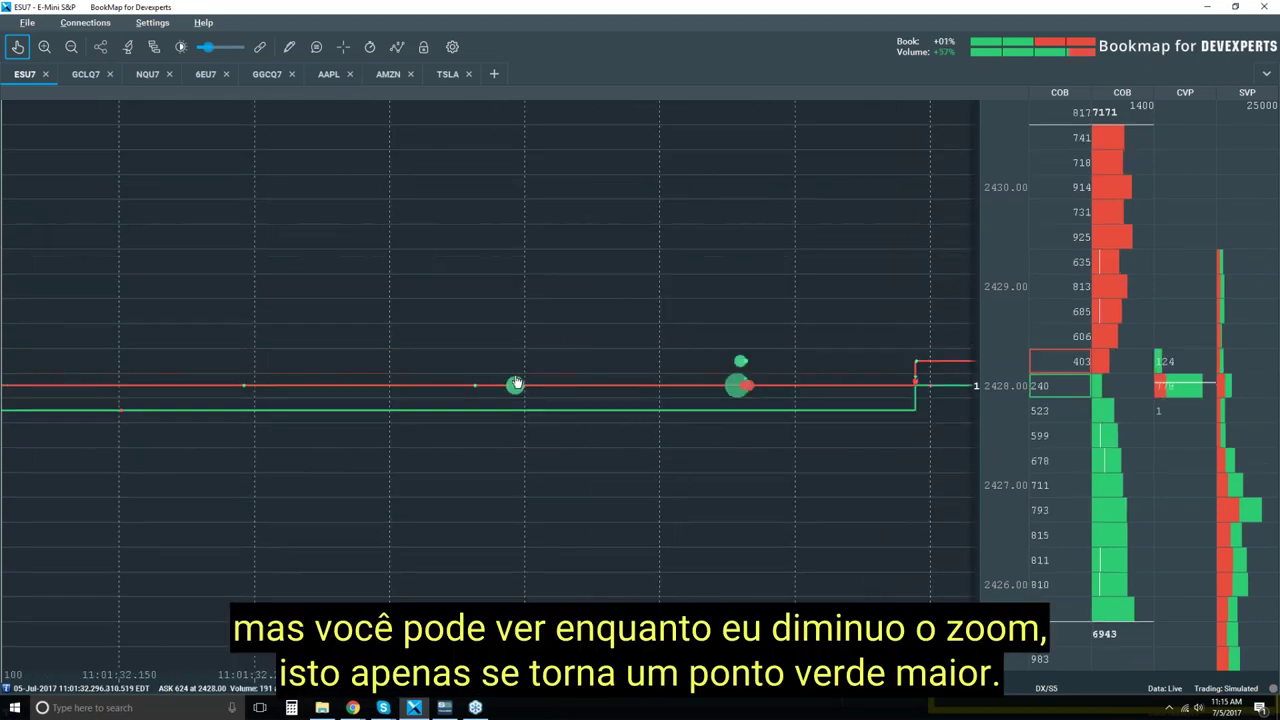
pyautogui.scroll(-3, 516, 382)
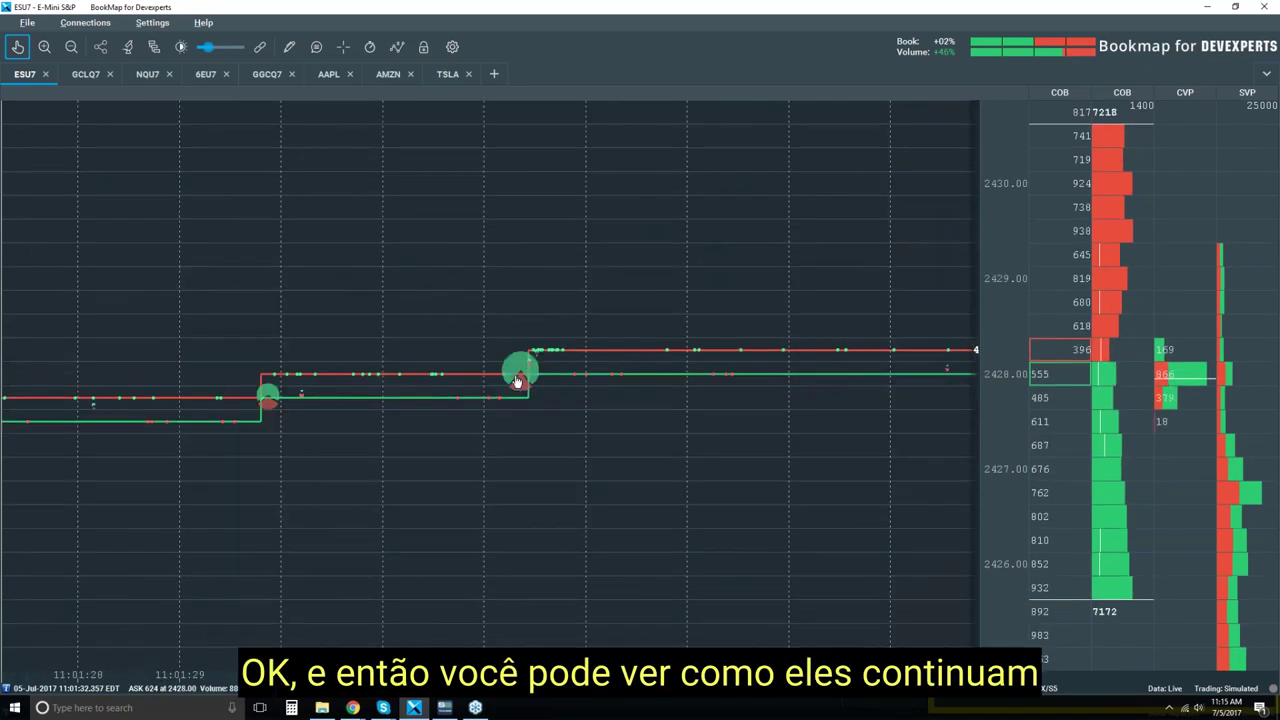
pyautogui.scroll(-3, 517, 378)
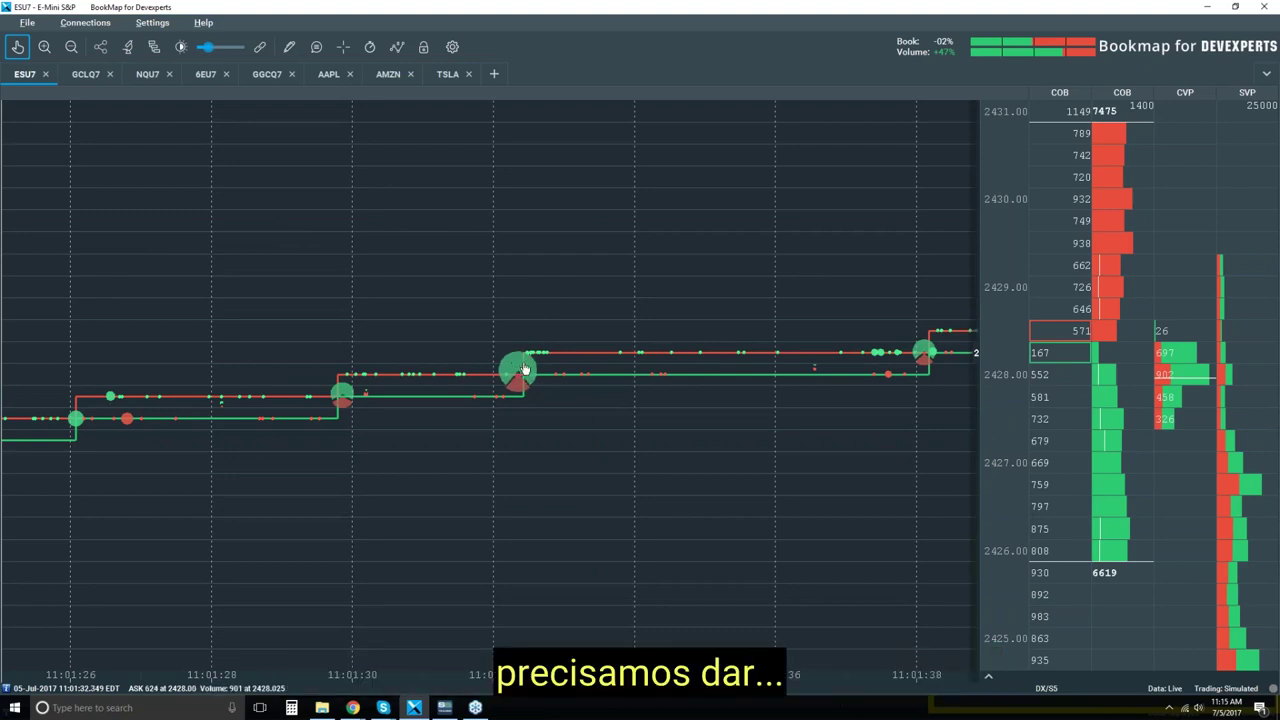
pyautogui.scroll(-2, 520, 362)
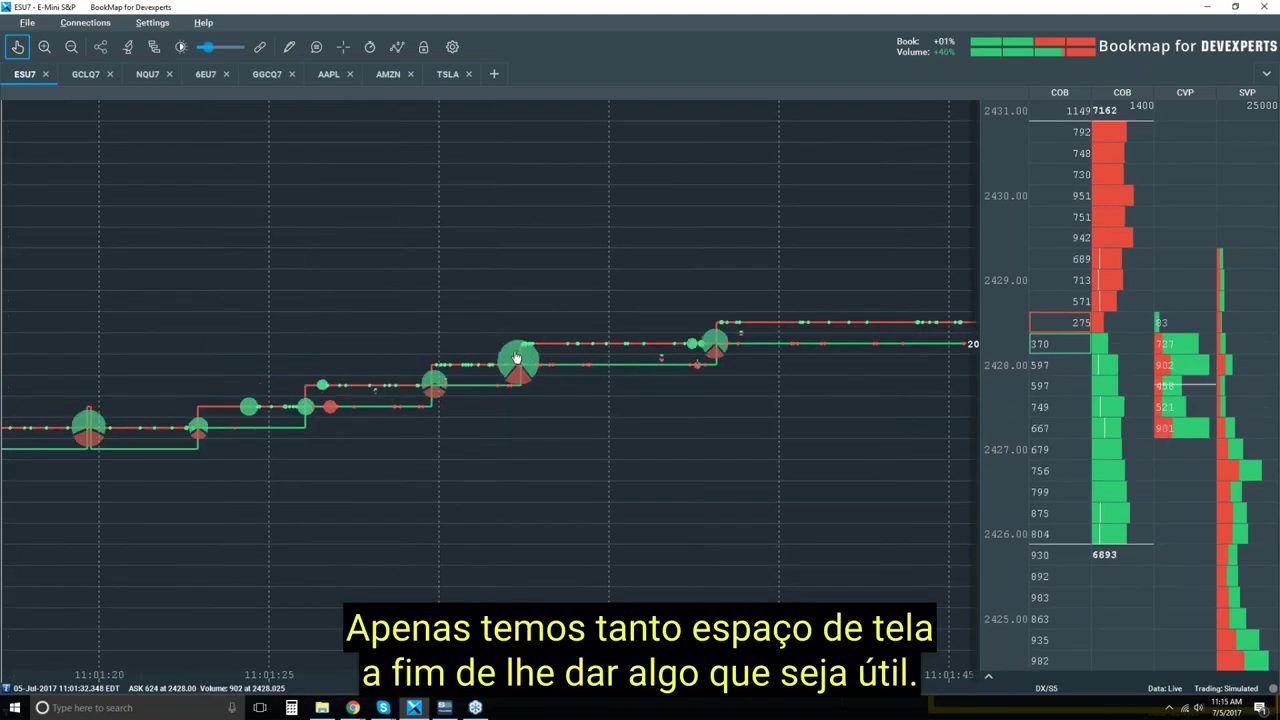
pyautogui.scroll(-2, 517, 358)
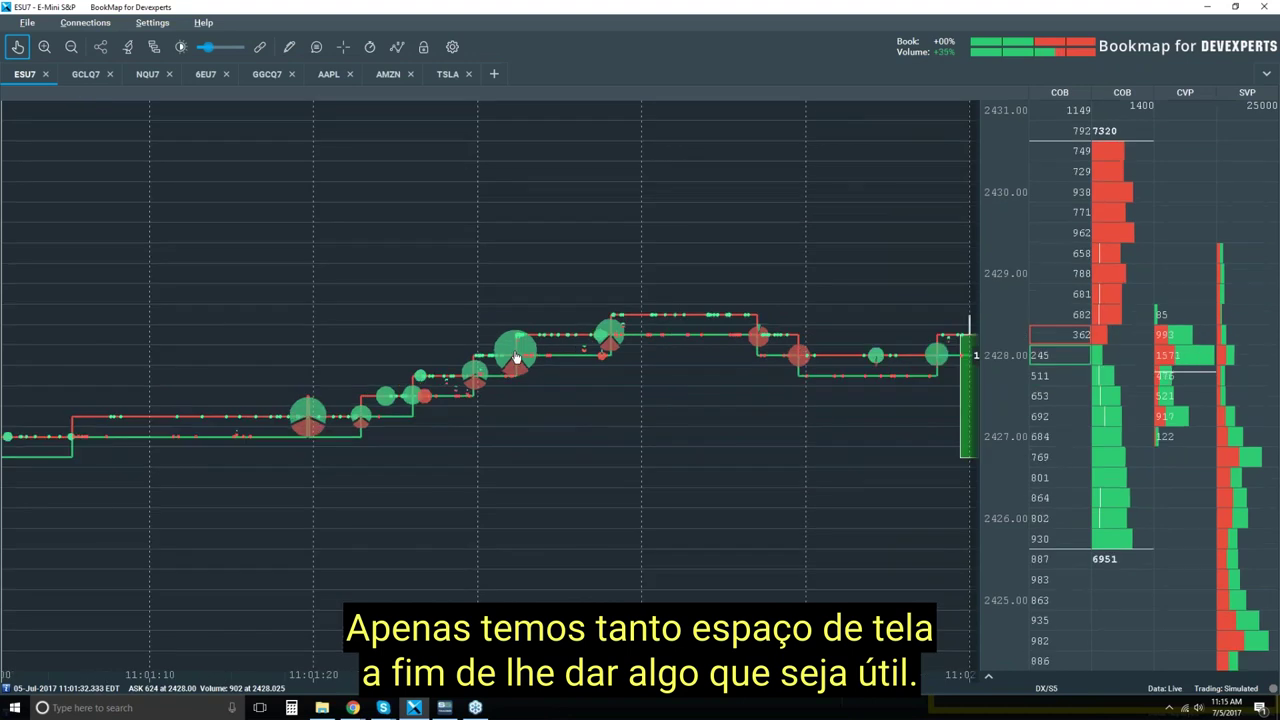
pyautogui.scroll(-2, 516, 357)
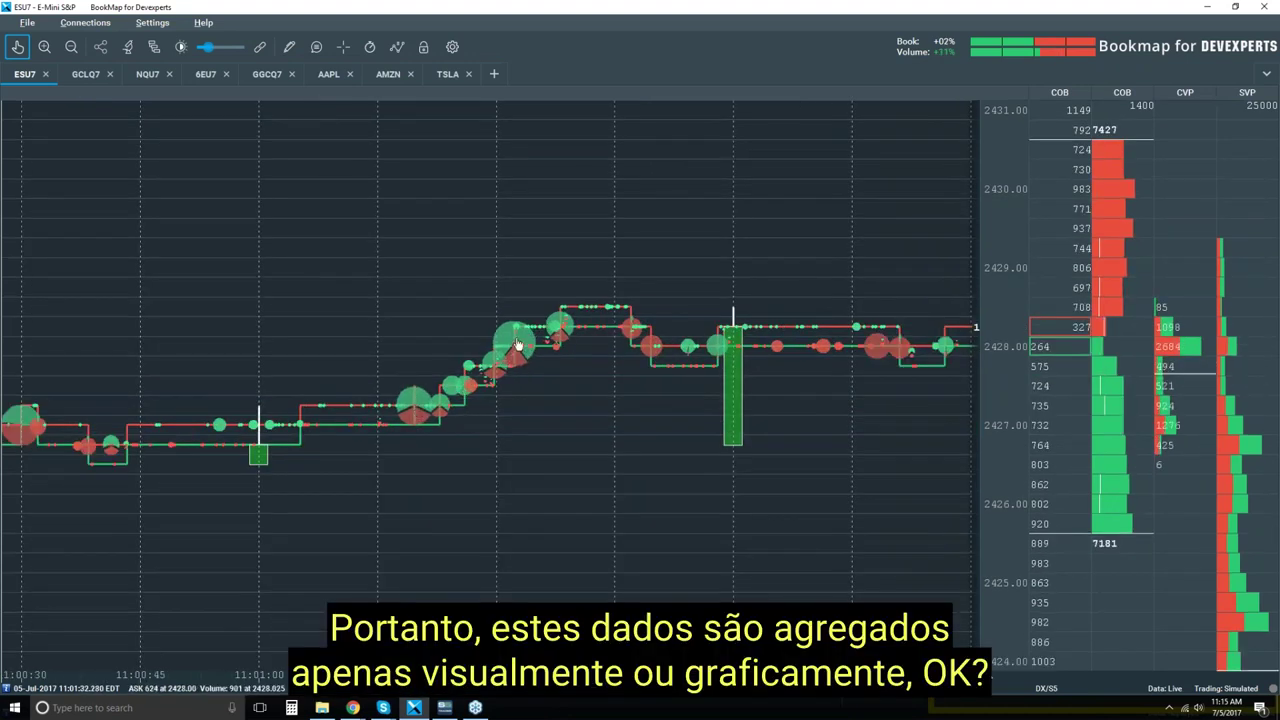
pyautogui.scroll(-2, 522, 343)
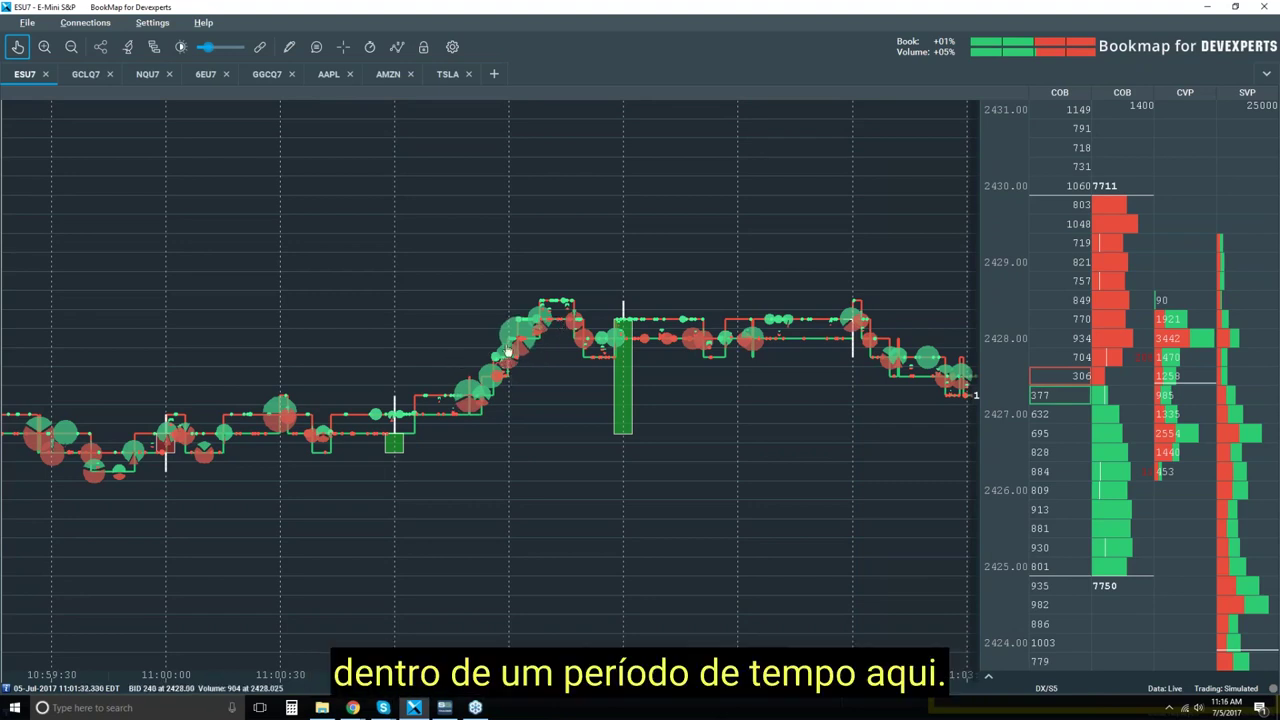
pyautogui.scroll(-3, 531, 329)
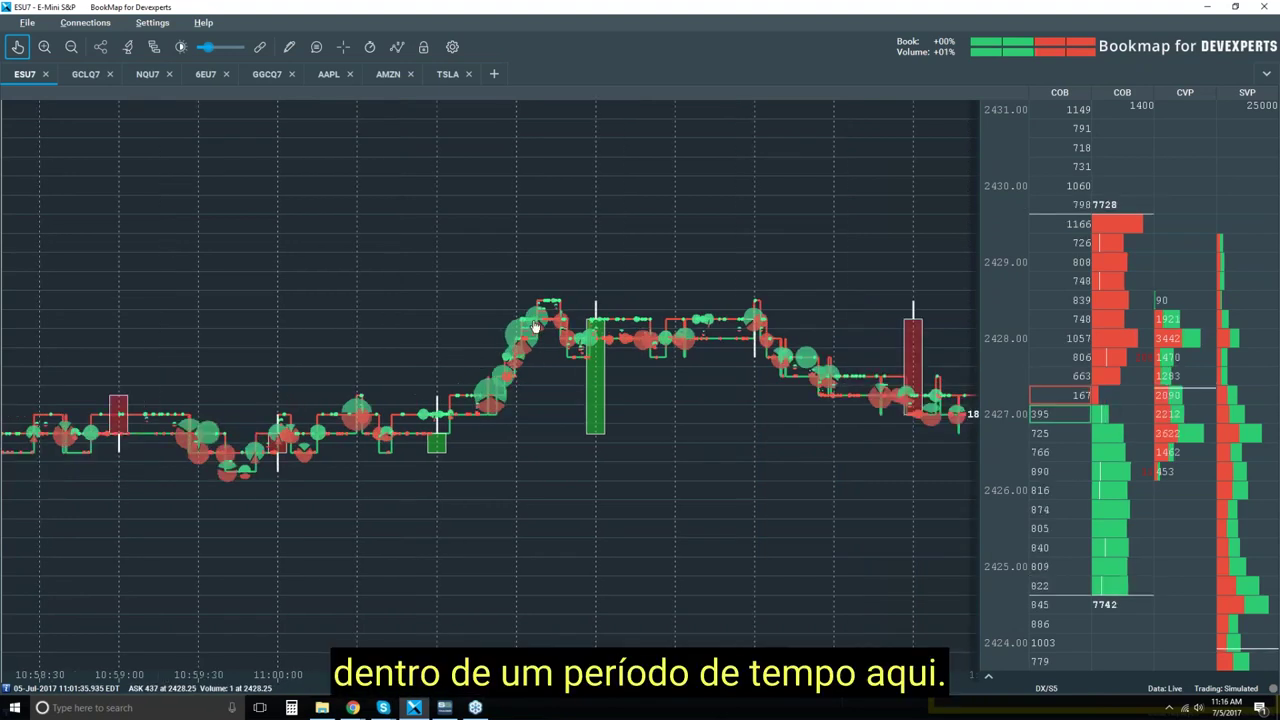
pyautogui.scroll(-3, 535, 327)
pyautogui.scroll(-2, 533, 329)
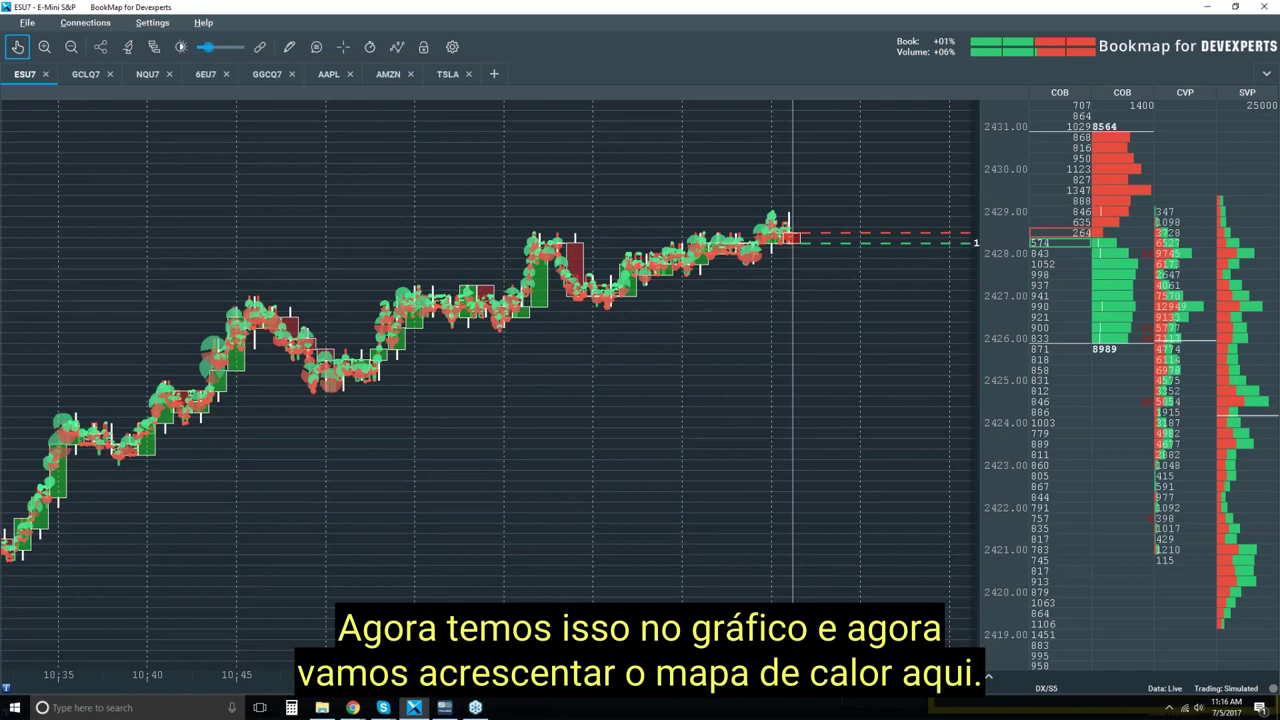
# Turn on the combined Heatmap and Extended layers behind the candlesticks, volume dots and bid/ask lines of the ESU7 chart.
pyautogui.click(397, 47)
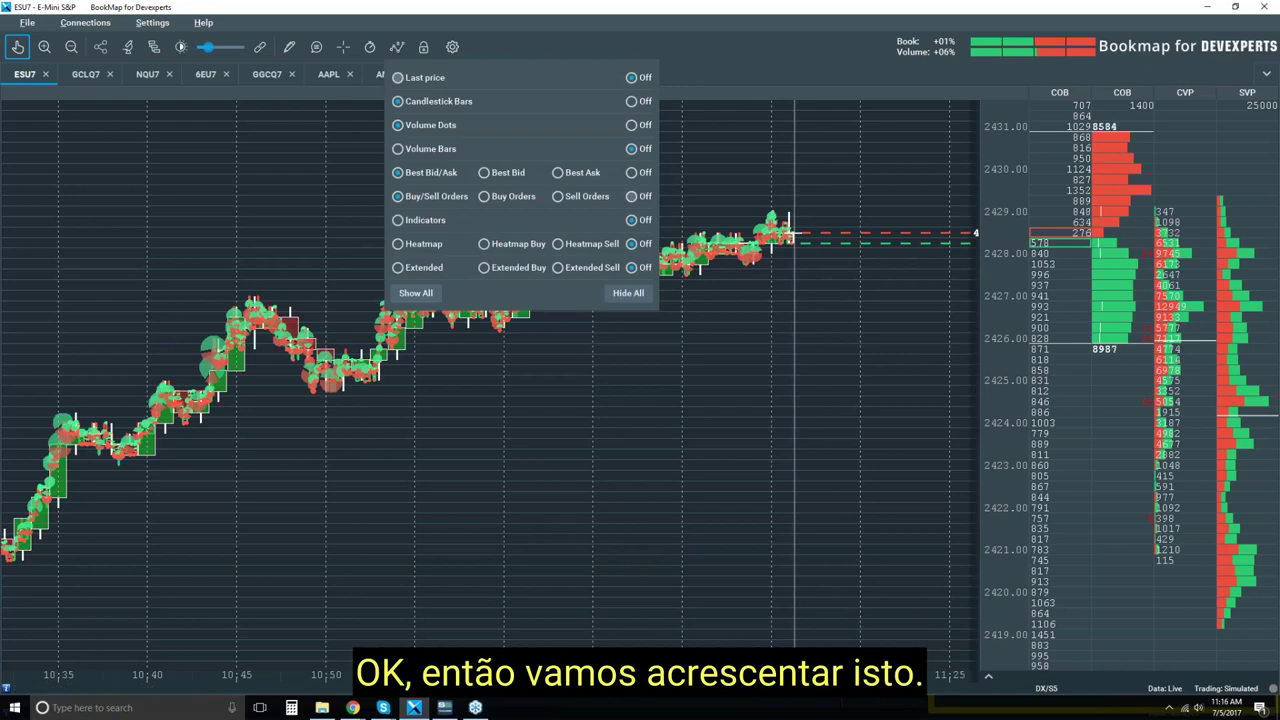
pyautogui.click(440, 245)
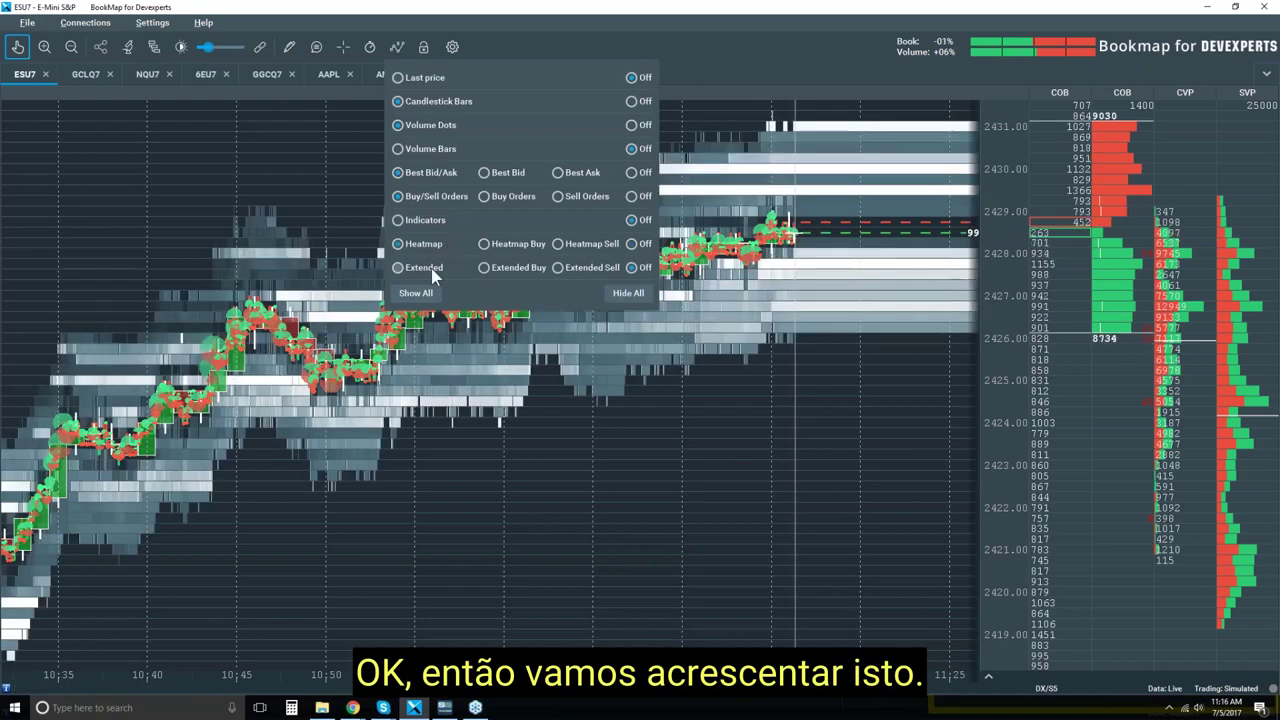
pyautogui.click(661, 25)
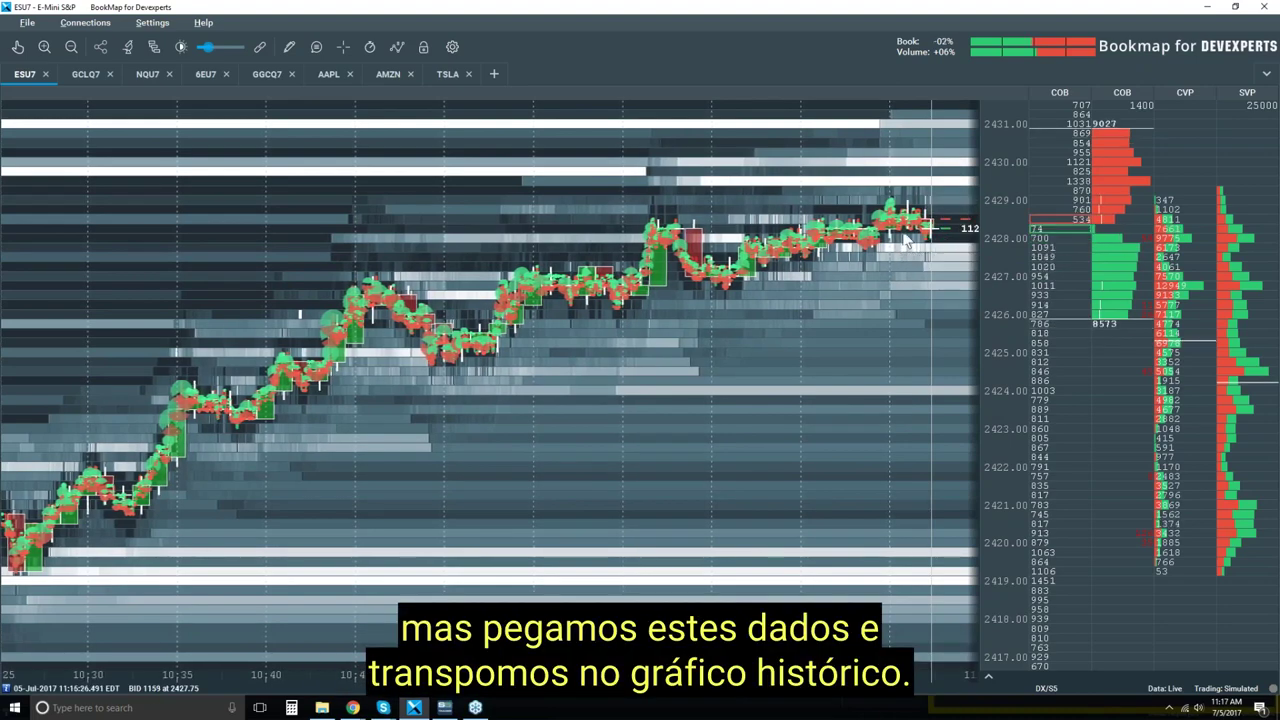
# Examine the heatmap's resting liquidity just below the current ESU7 price, first close up and over a wider time range.
pyautogui.scroll(5, 886, 212)
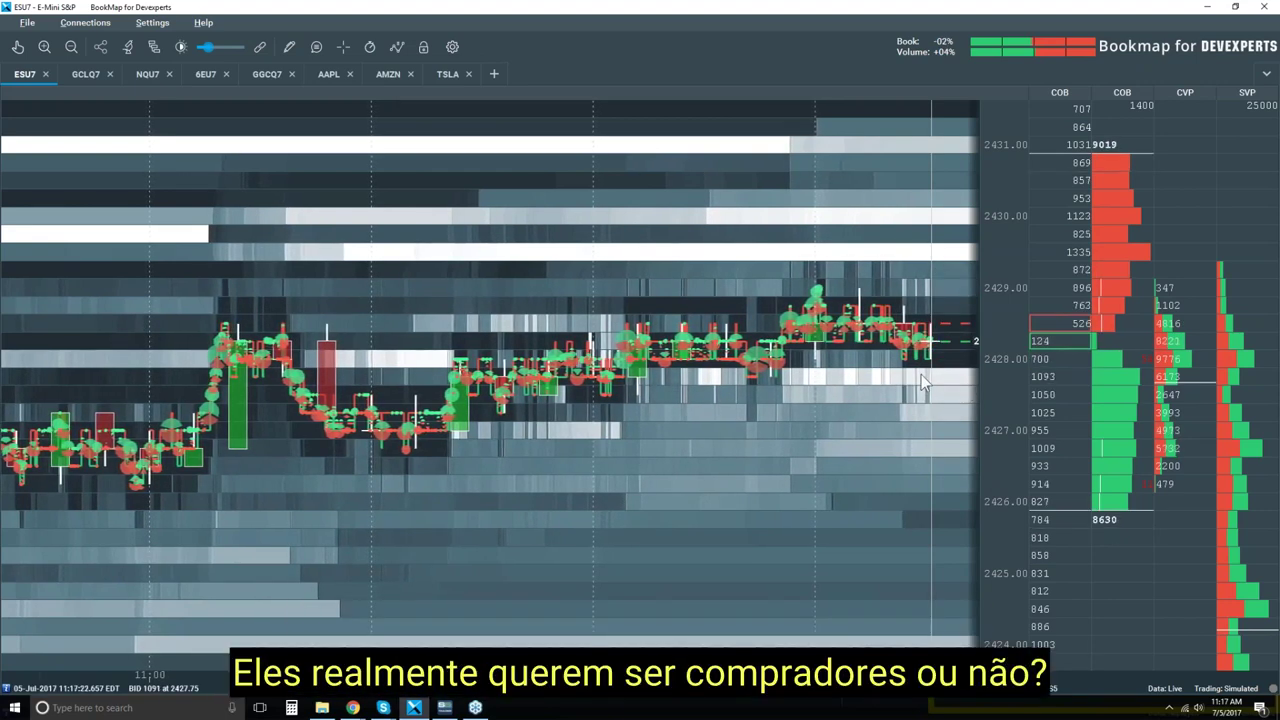
pyautogui.scroll(-5, 820, 300)
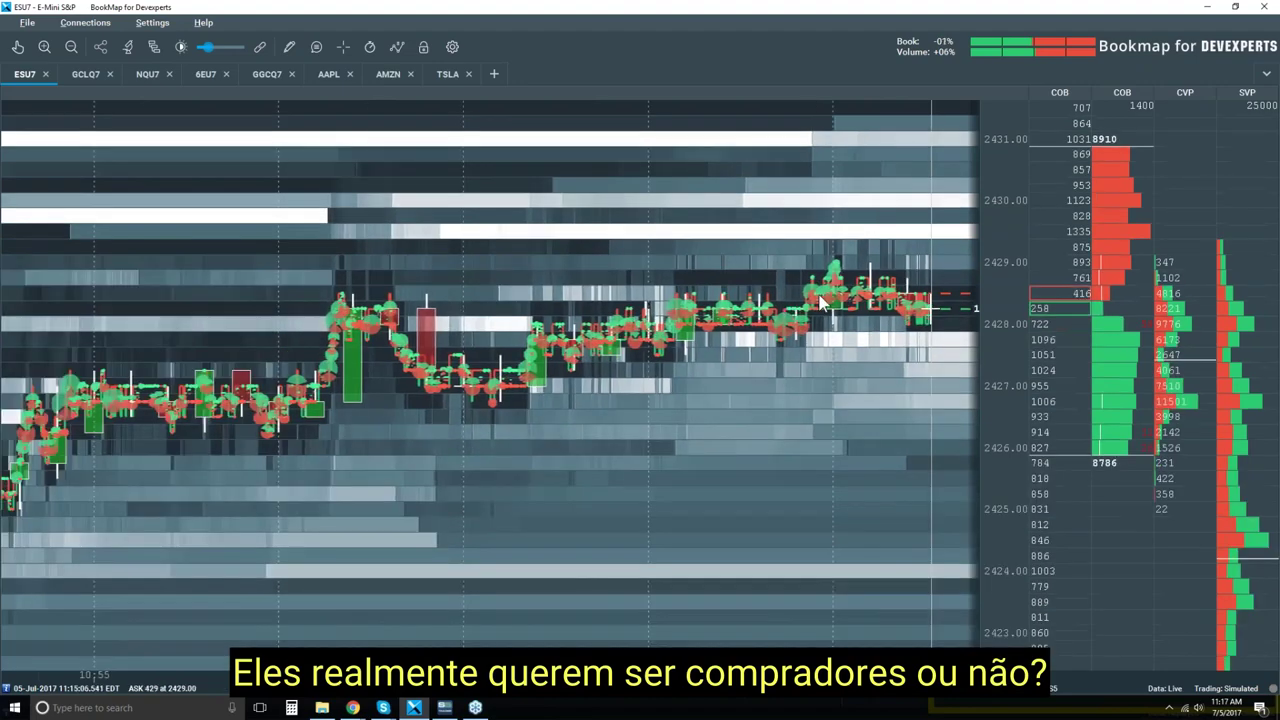
pyautogui.scroll(-2, 820, 293)
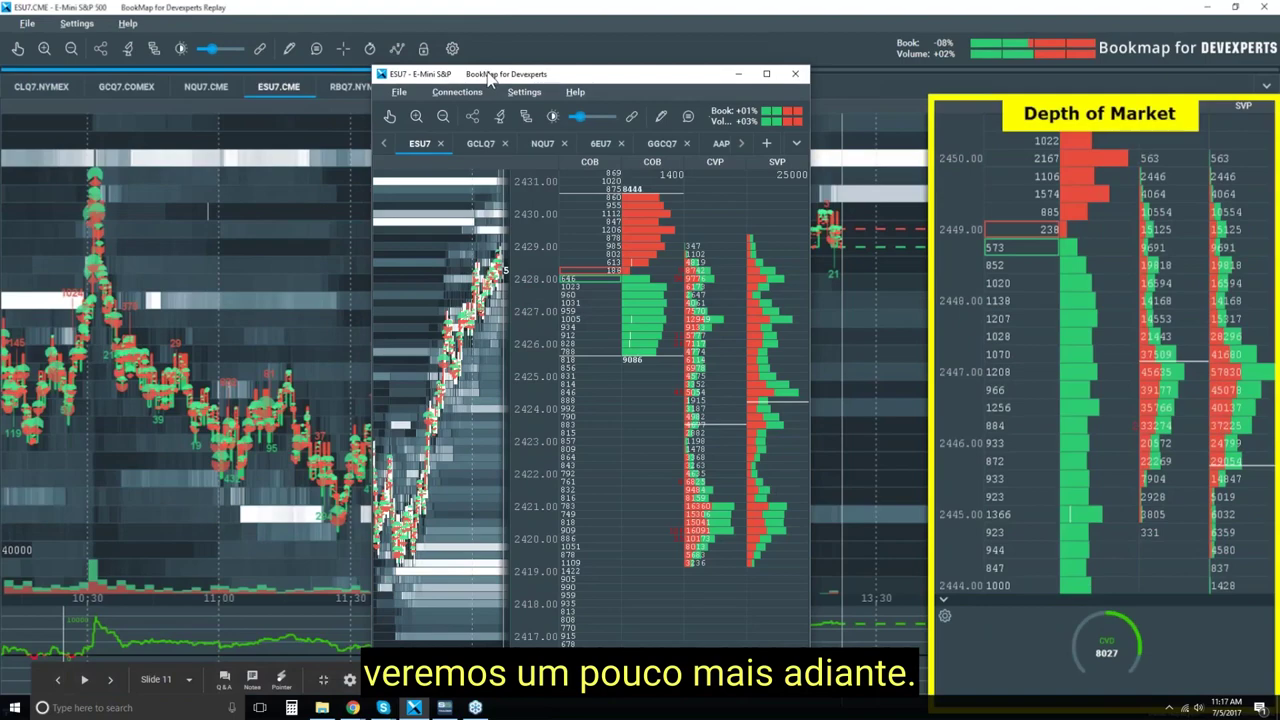
# Present the slides comparing a DOM with Bookmap, from price ladder, depth and best bid/offer to last trade, ending at Order Flow Data Integration.
pyautogui.press('Right')
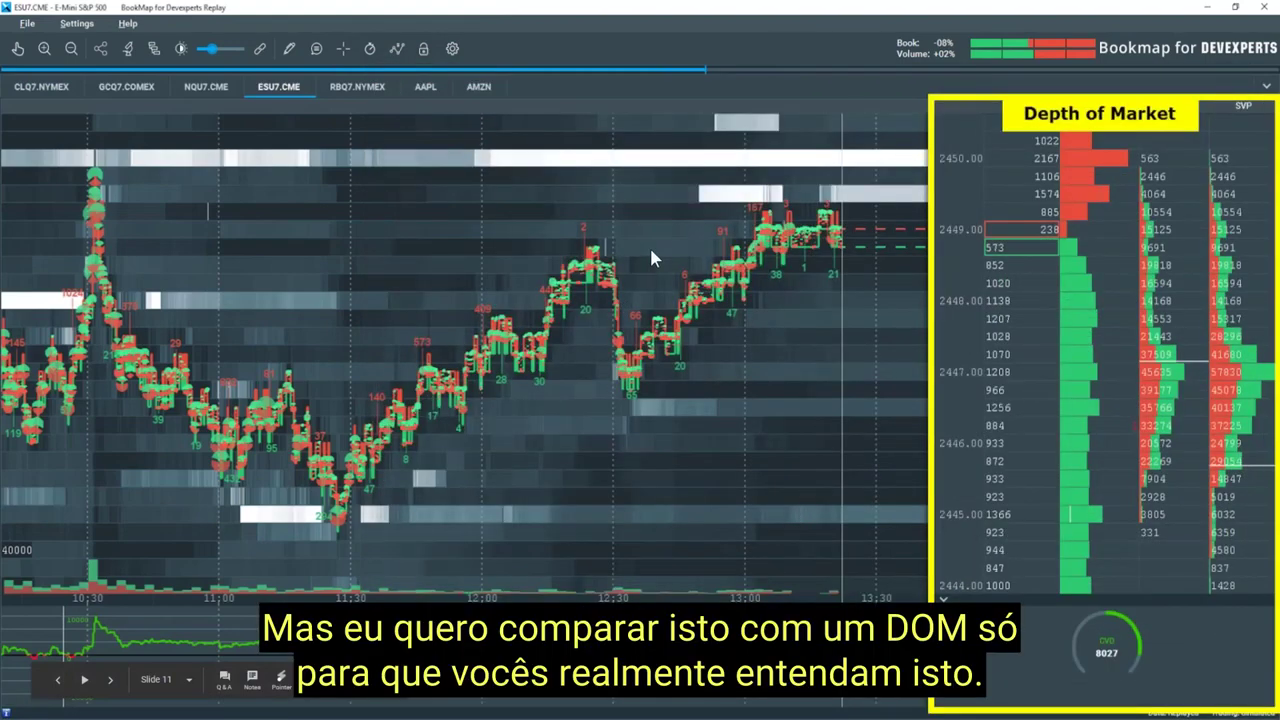
pyautogui.press('Right')
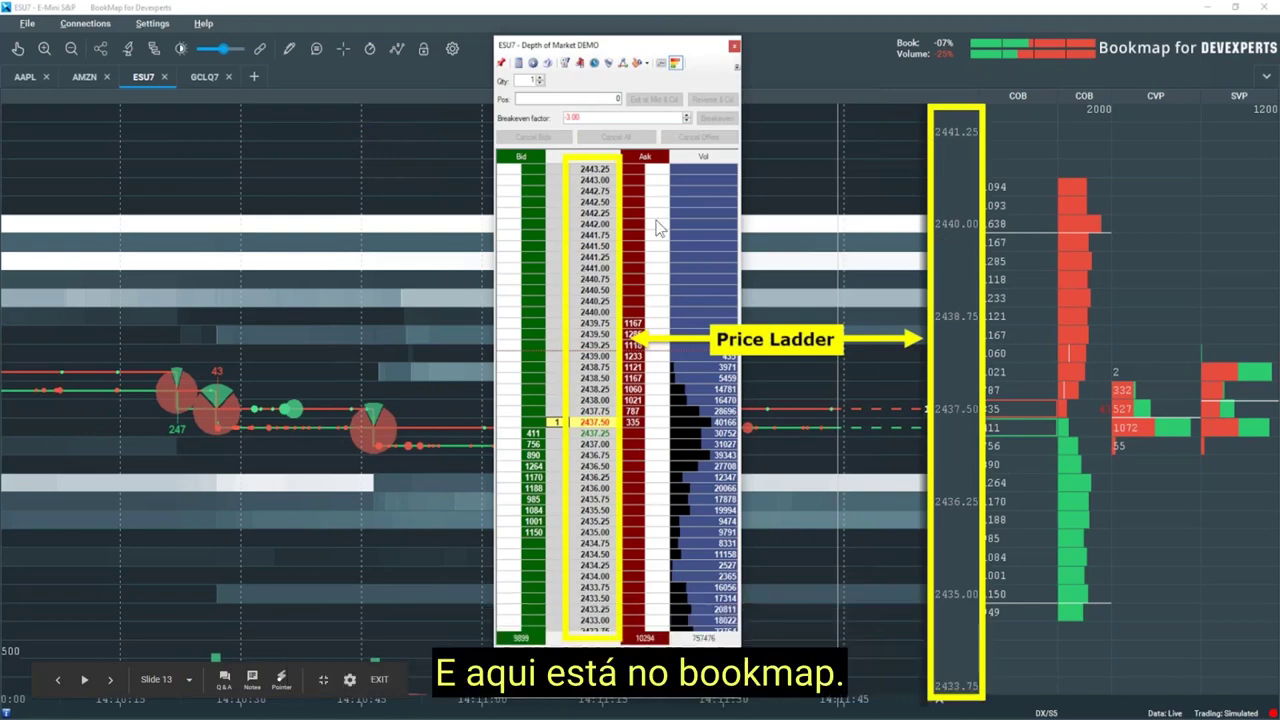
pyautogui.press('Right')
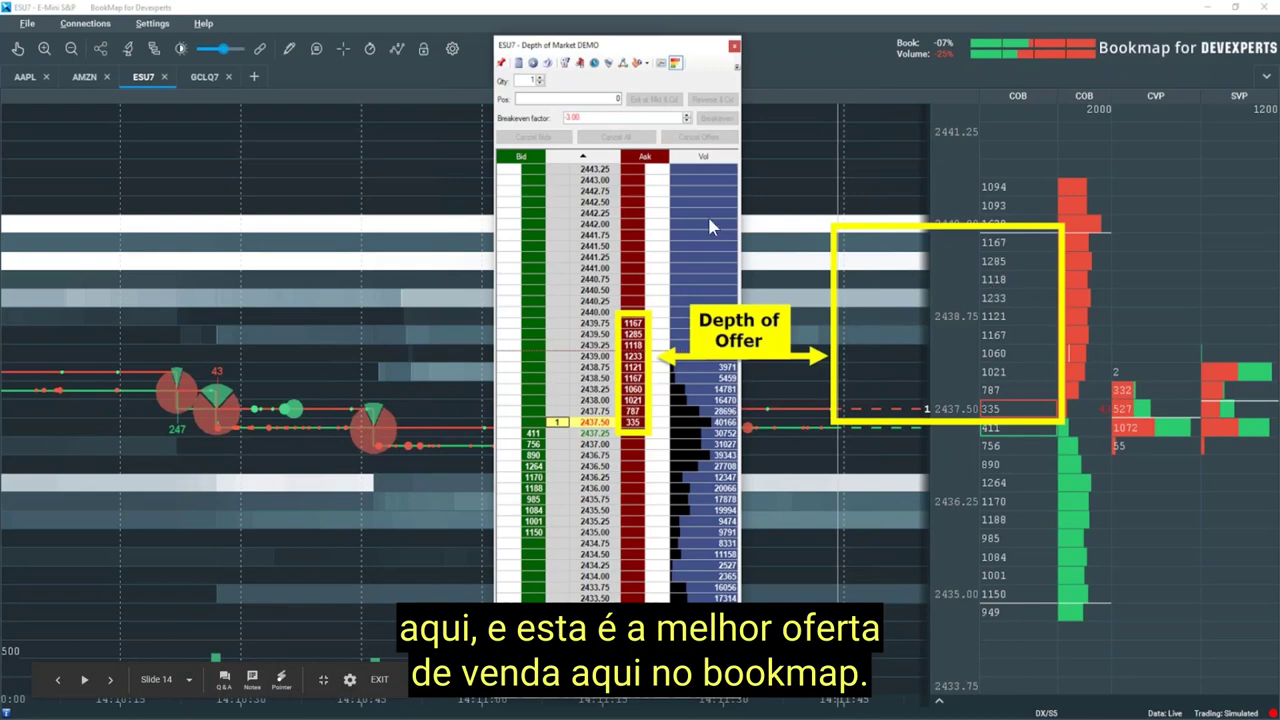
pyautogui.press('Right')
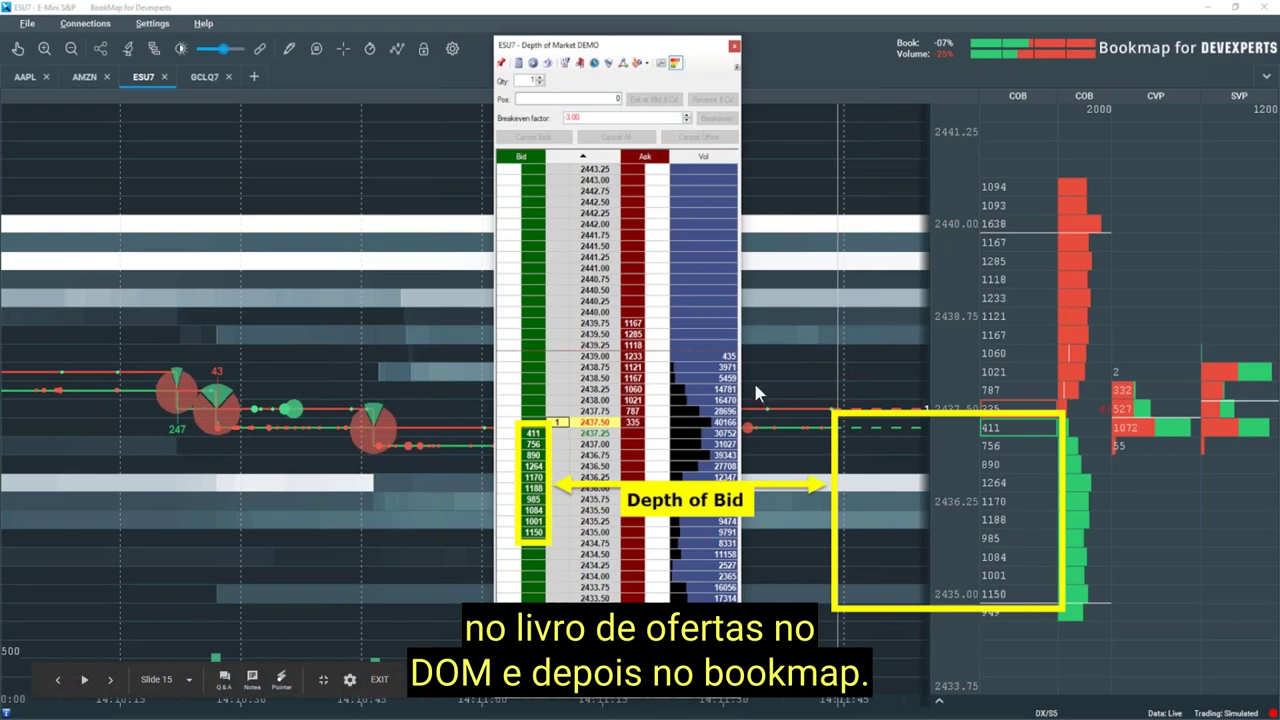
pyautogui.press('Right')
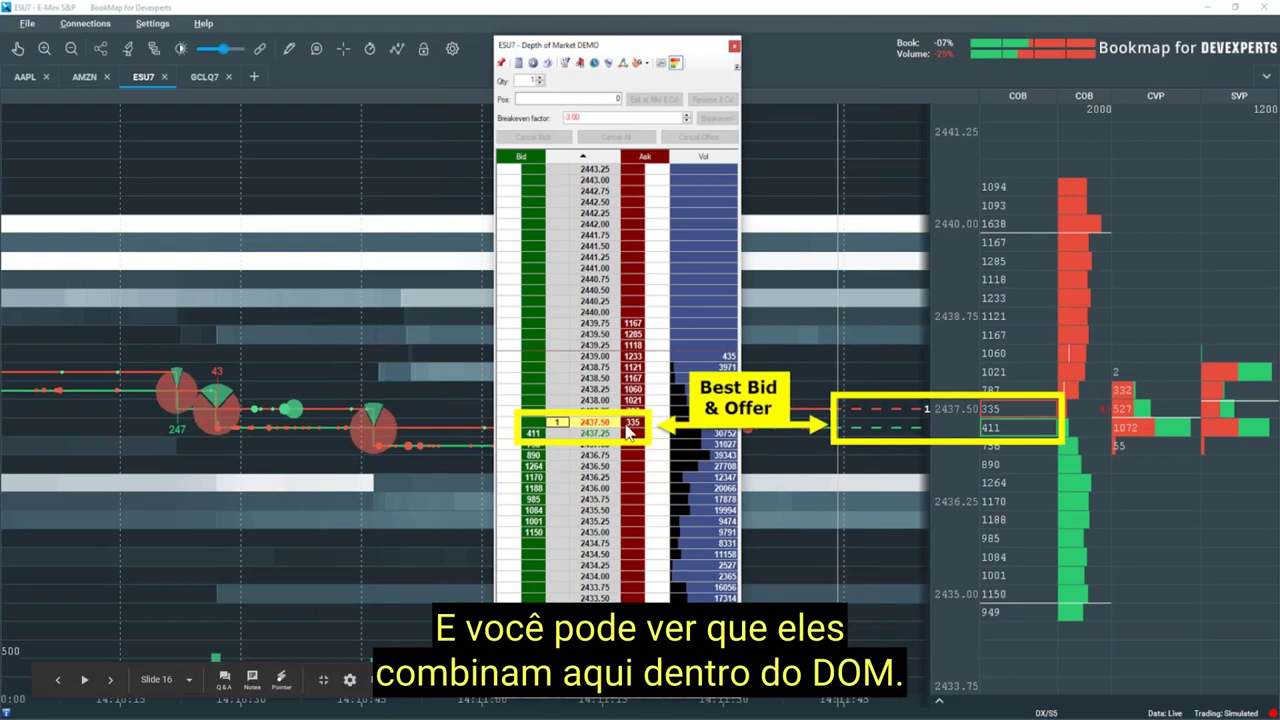
pyautogui.click(628, 433)
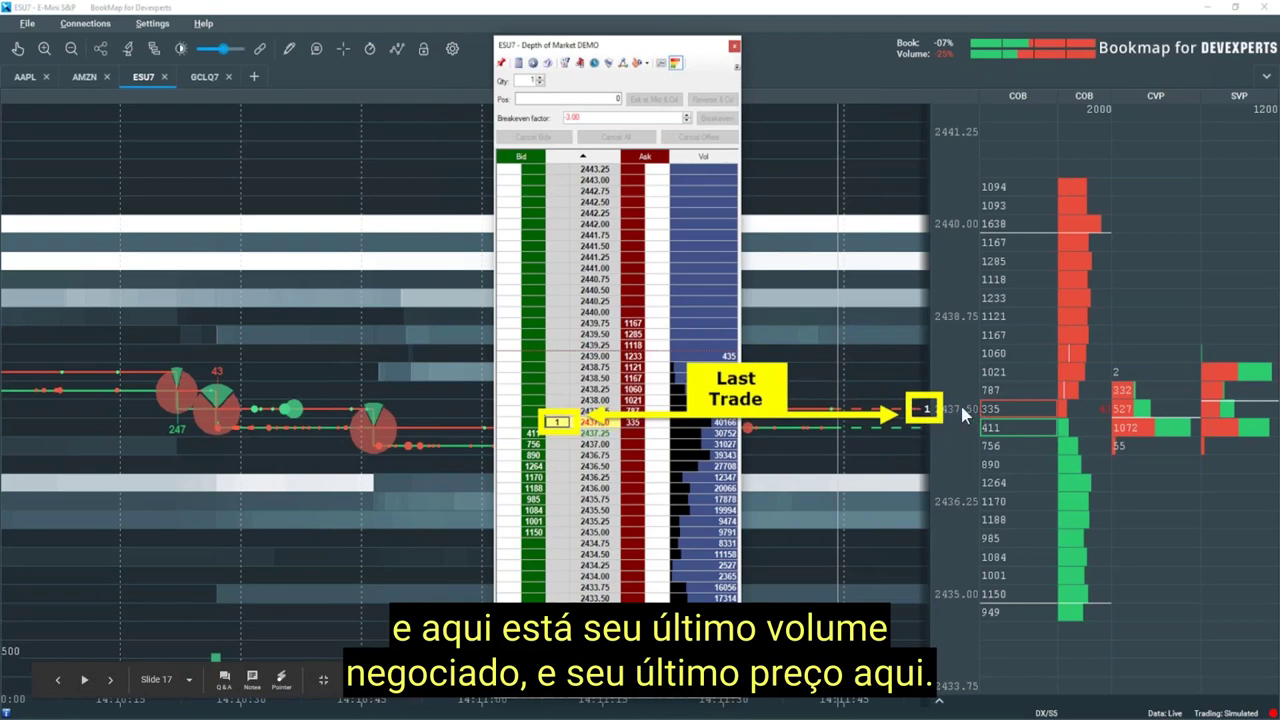
pyautogui.press('Right')
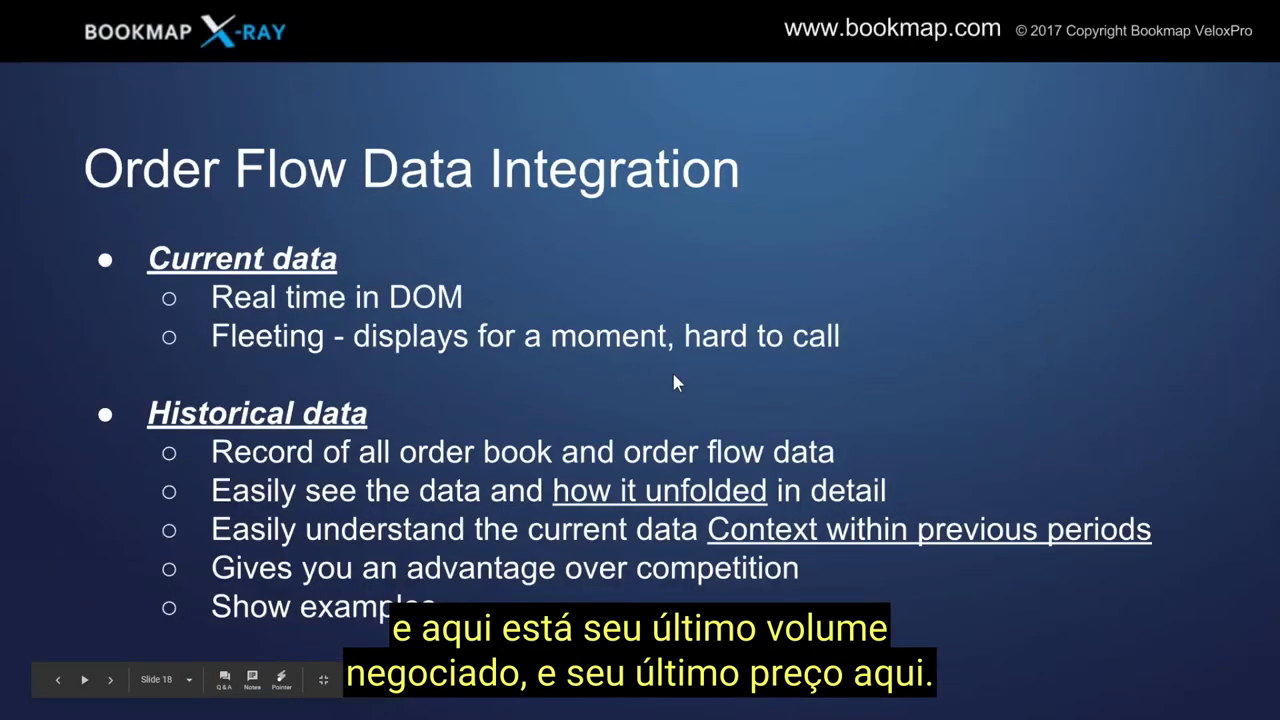
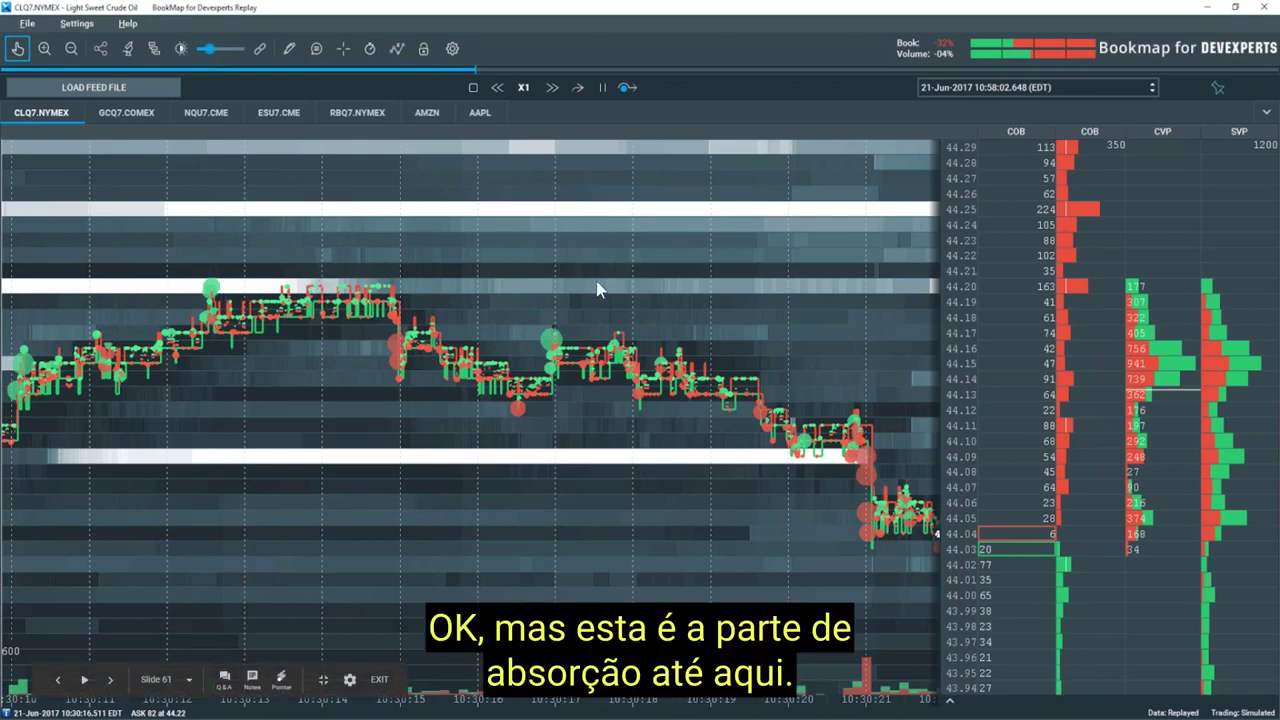
# Present the absorption slides, covering the NQU7 example, the advanced concepts diagram and the AAPL V-bottom example through slide 67.
pyautogui.press('Right')
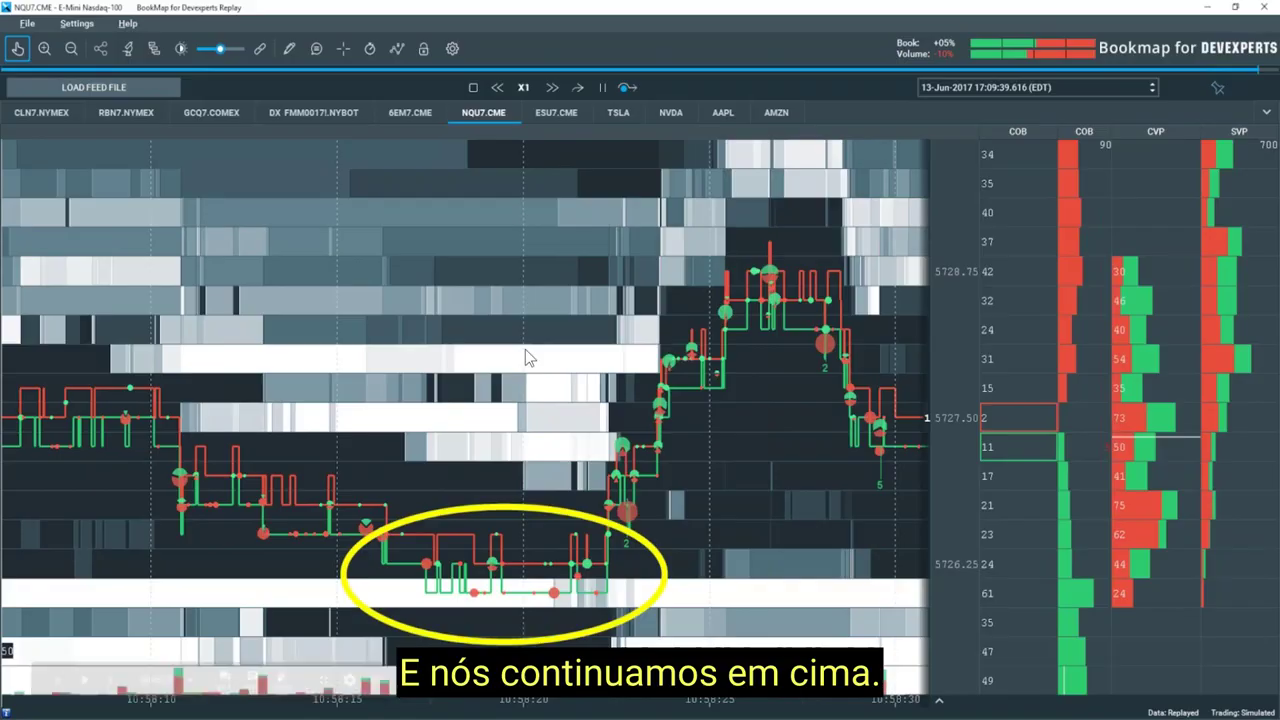
pyautogui.press('Right')
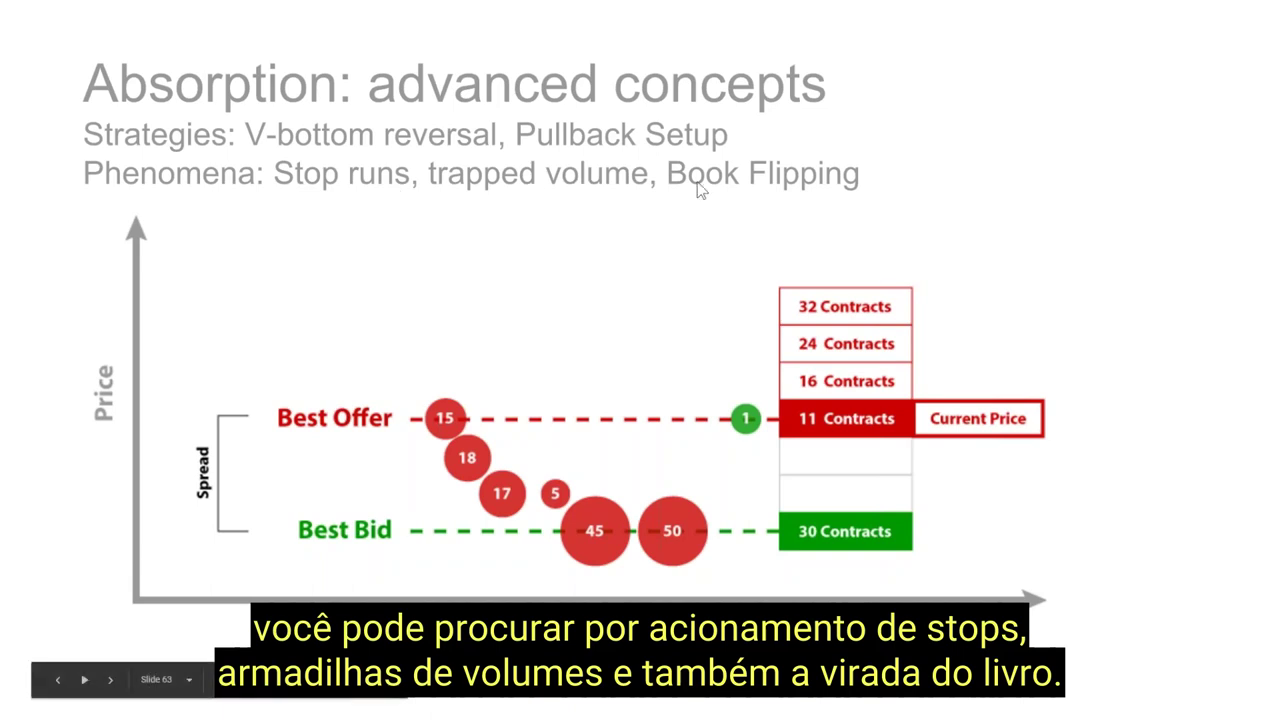
pyautogui.click(510, 236)
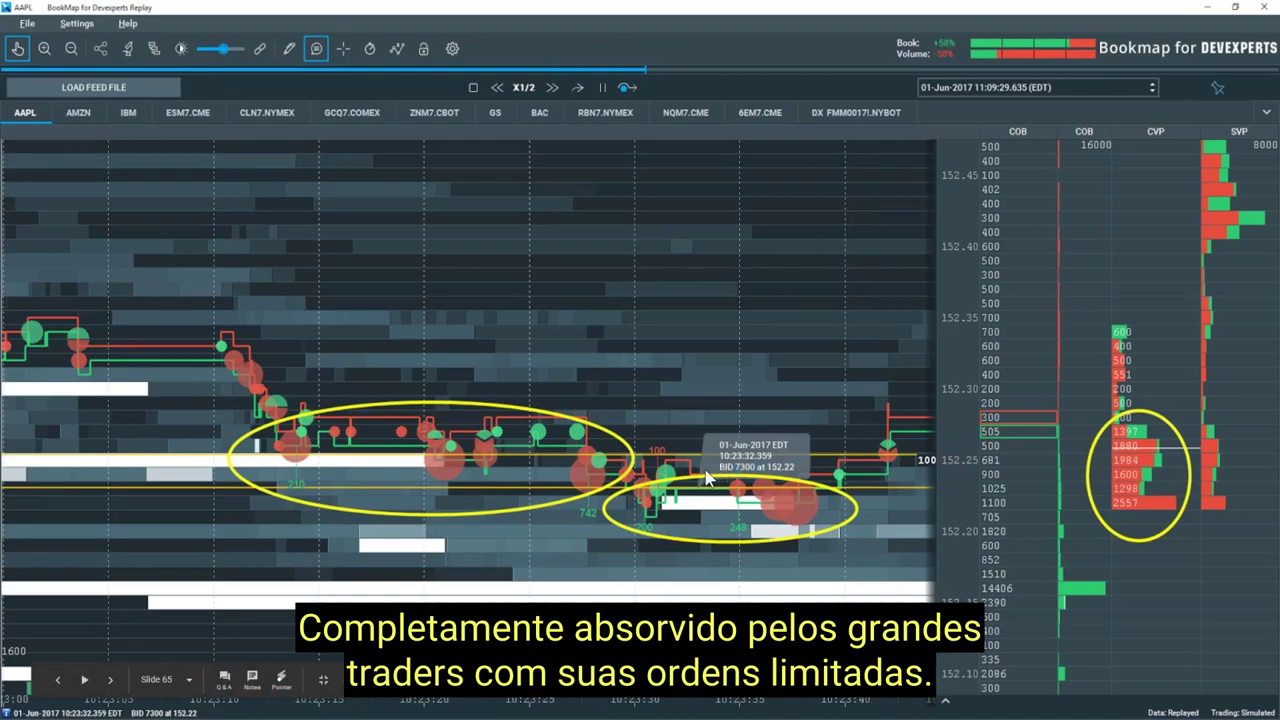
pyautogui.press('Right')
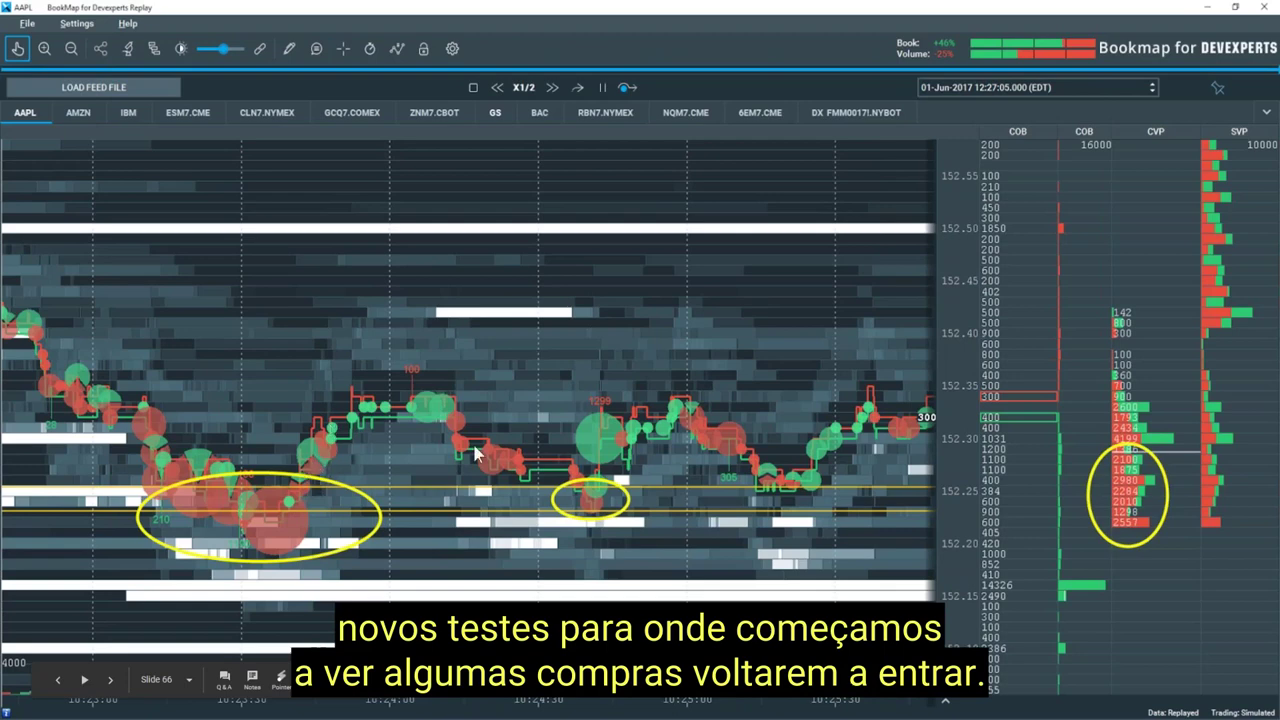
pyautogui.press('Right')
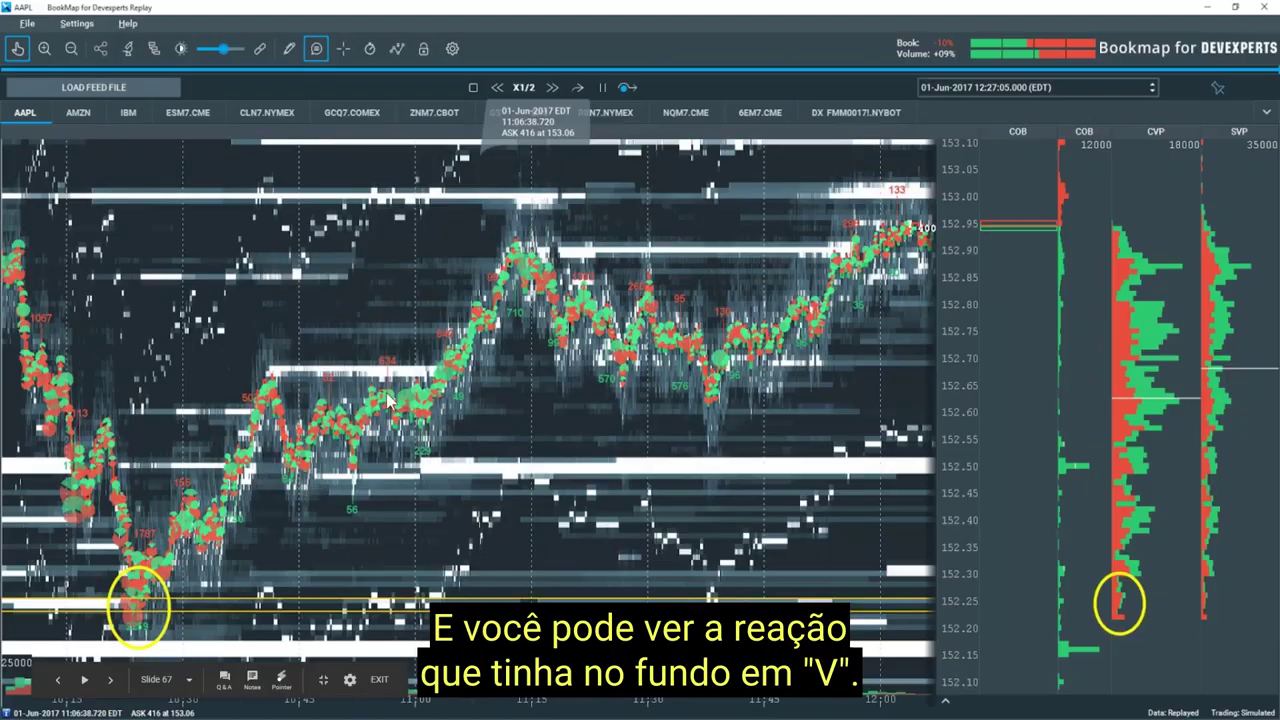
# Present the exhaustion slides, from "Why does price trend stop?" through the Exhaustion example to Sweep of Book.
pyautogui.press('Right')
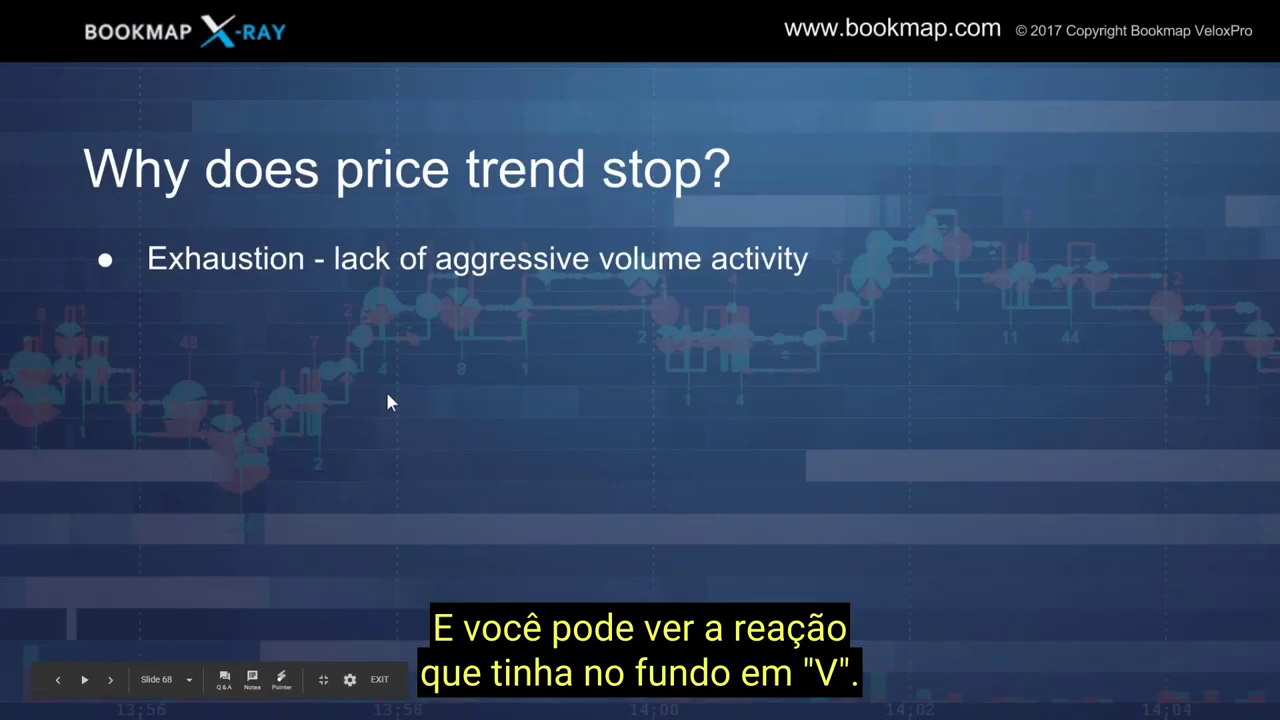
pyautogui.click(405, 322)
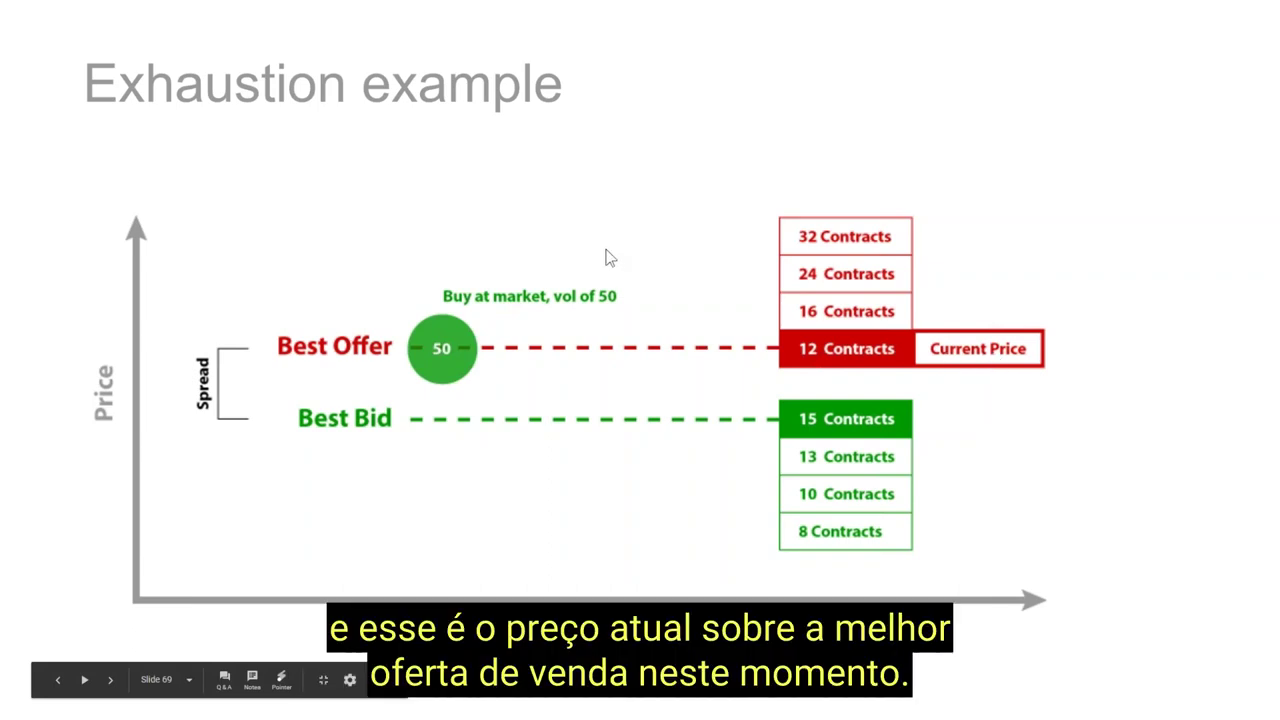
pyautogui.press('Right')
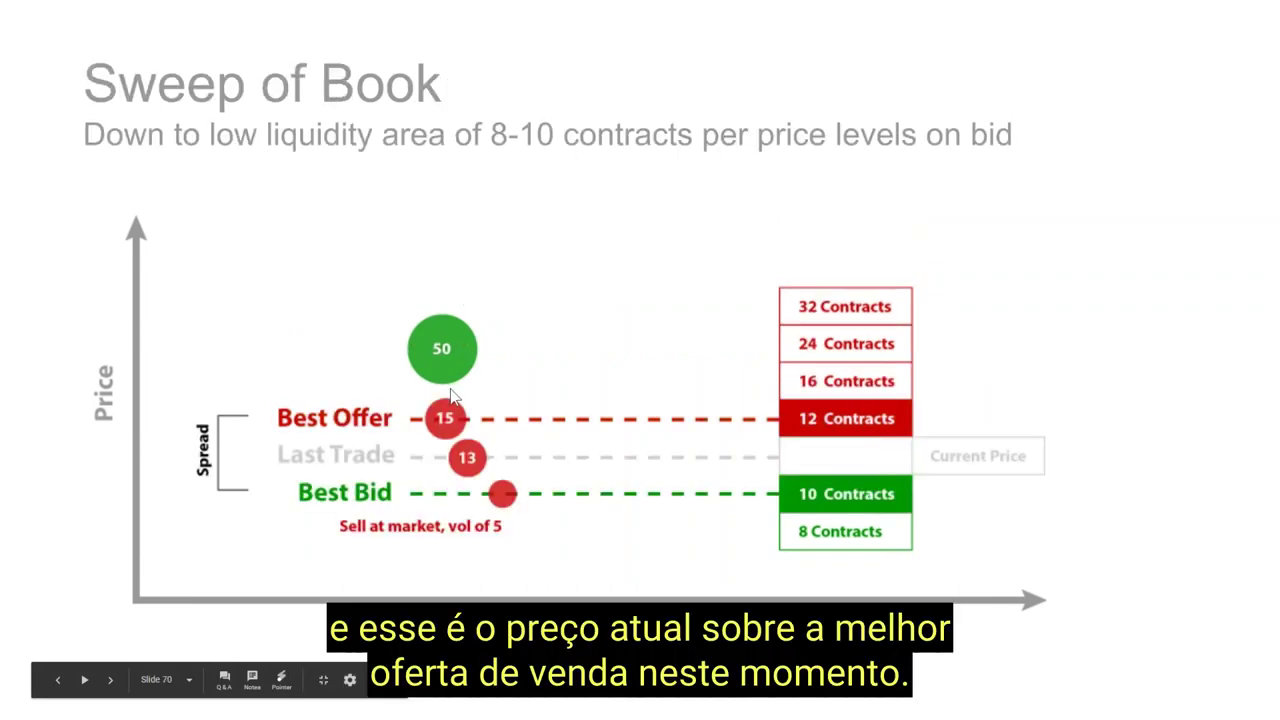